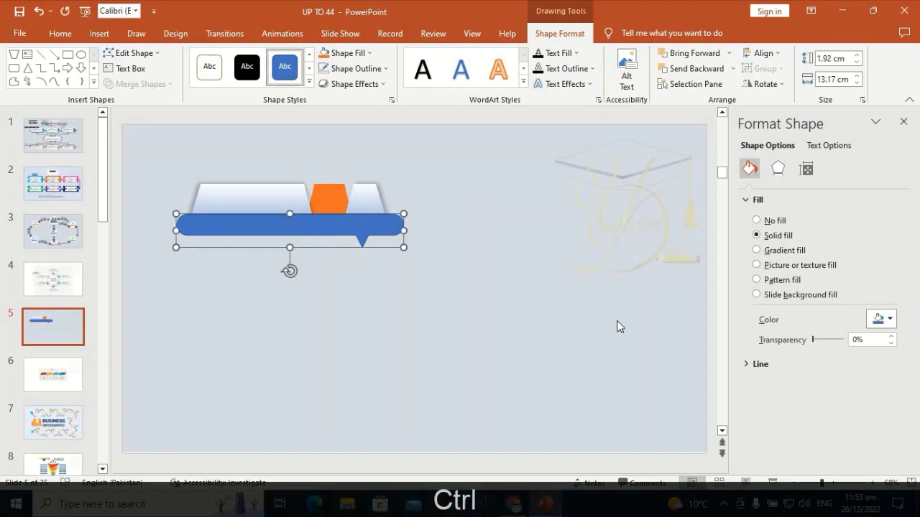
Step: Apply the copied orange formatting to the blue bar and send it behind the silver banner
{"action": "key", "text": "ctrl+shift+v"}
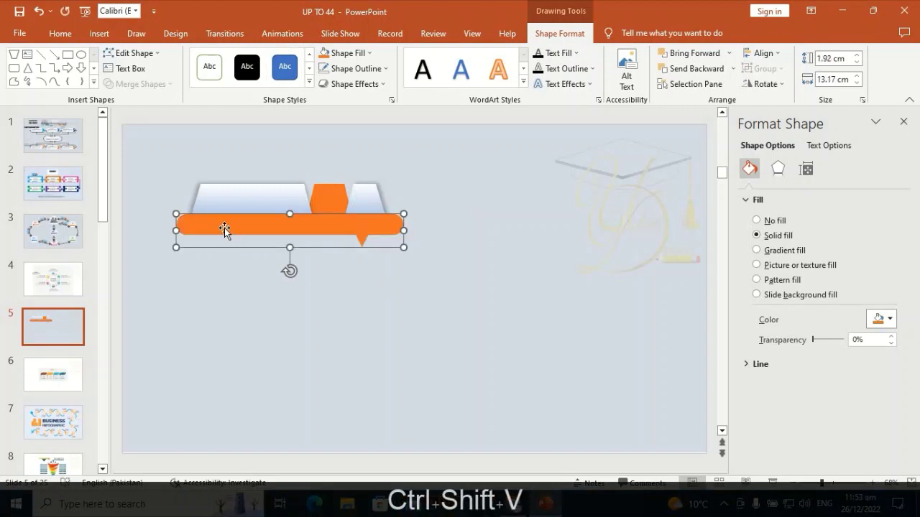
{"action": "right_click", "coordinate": [225, 225]}
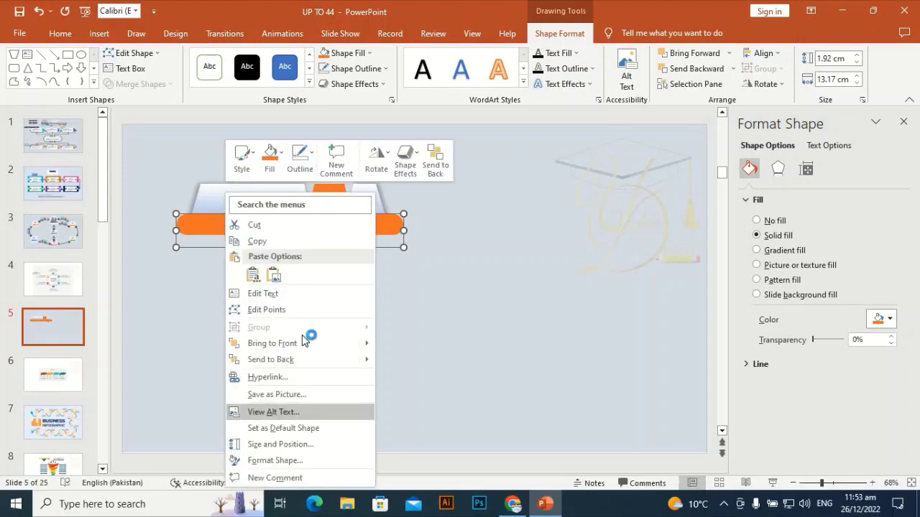
{"action": "left_click", "coordinate": [302, 360]}
{"action": "left_click", "coordinate": [217, 314]}
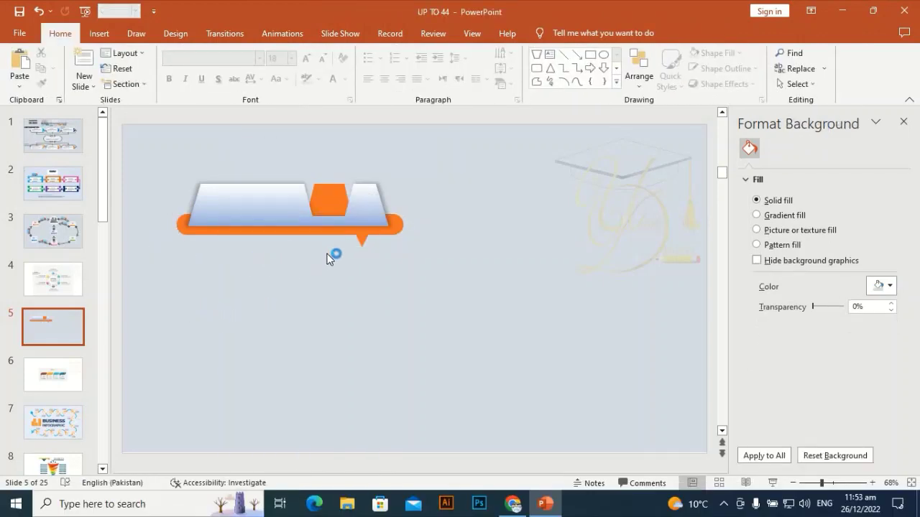
Step: Nudge the orange bar slightly left and up beneath the banner tabs
{"action": "left_click", "coordinate": [360, 241]}
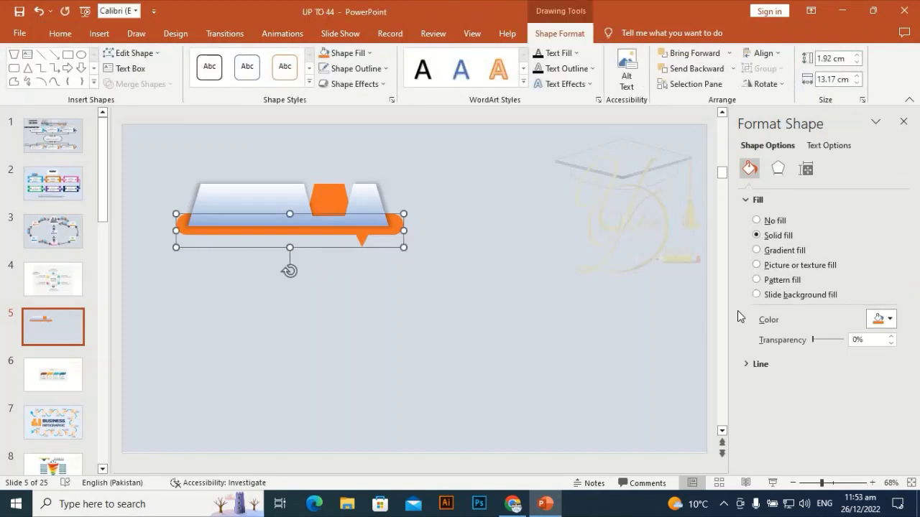
{"action": "key", "text": "Left"}
{"action": "key", "text": "Left"}
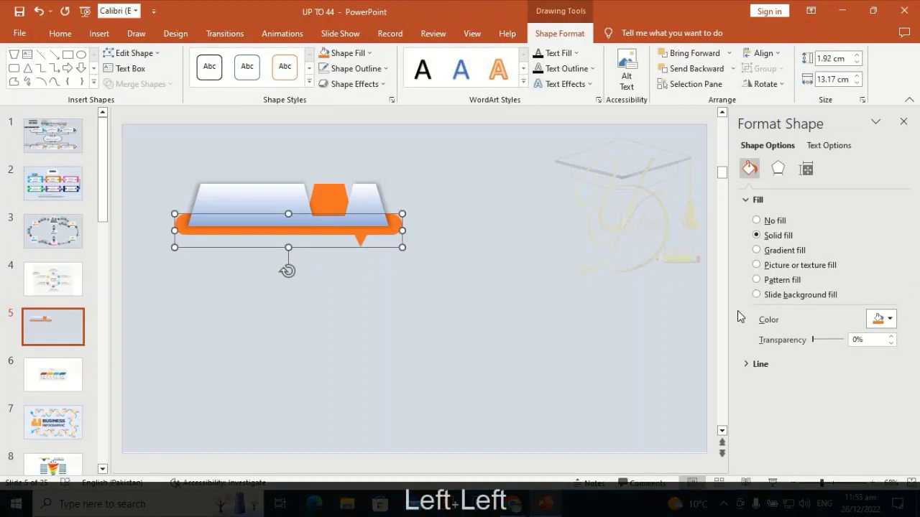
{"action": "key", "text": "Up"}
{"action": "key", "text": "Up"}
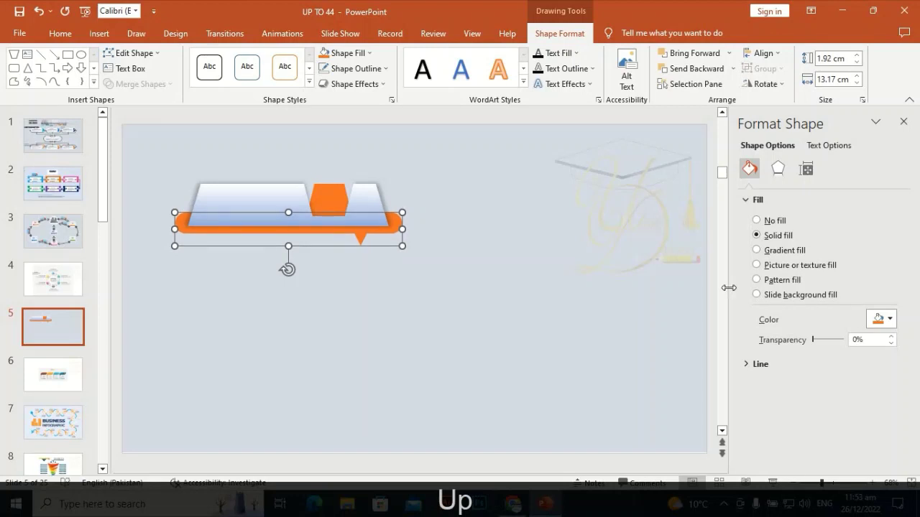
{"action": "left_click", "coordinate": [485, 306]}
{"action": "left_click", "coordinate": [257, 211]}
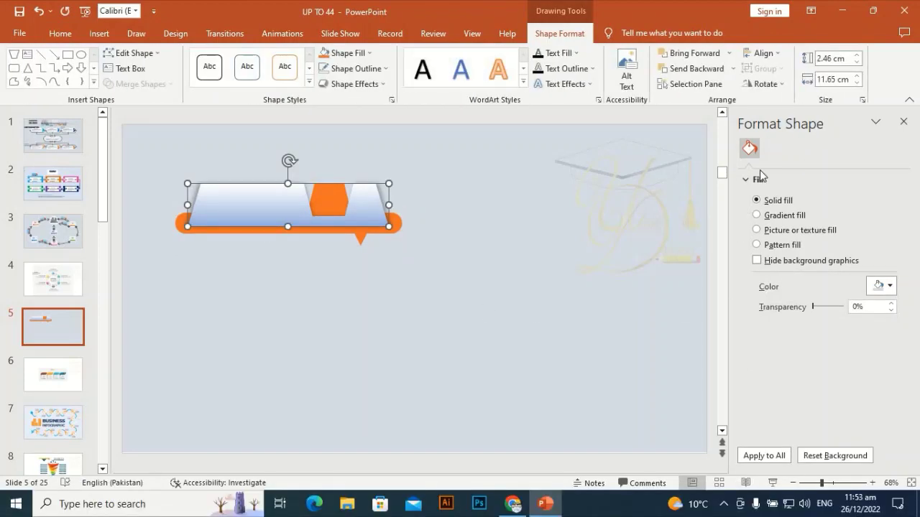
Step: Give the silver banner the Half Reflection: Touching preset
{"action": "left_click", "coordinate": [778, 168]}
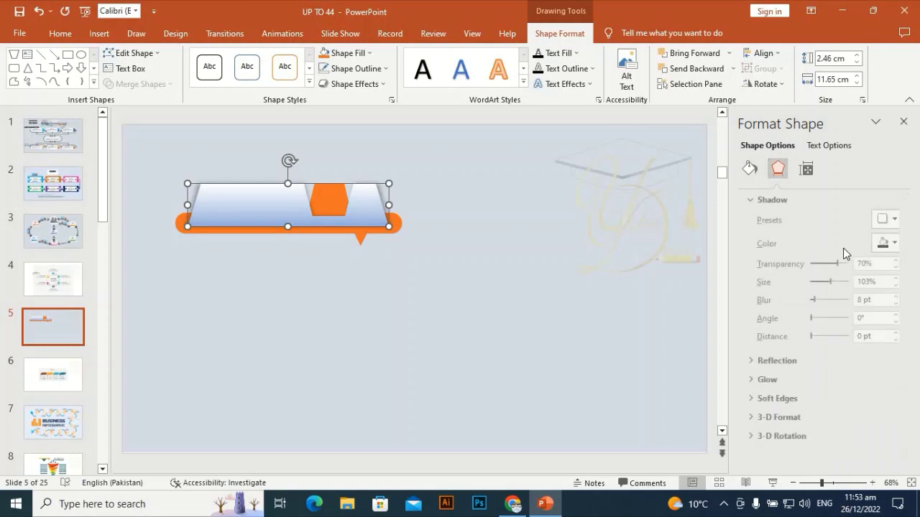
{"action": "left_click", "coordinate": [779, 200]}
{"action": "left_click", "coordinate": [772, 219]}
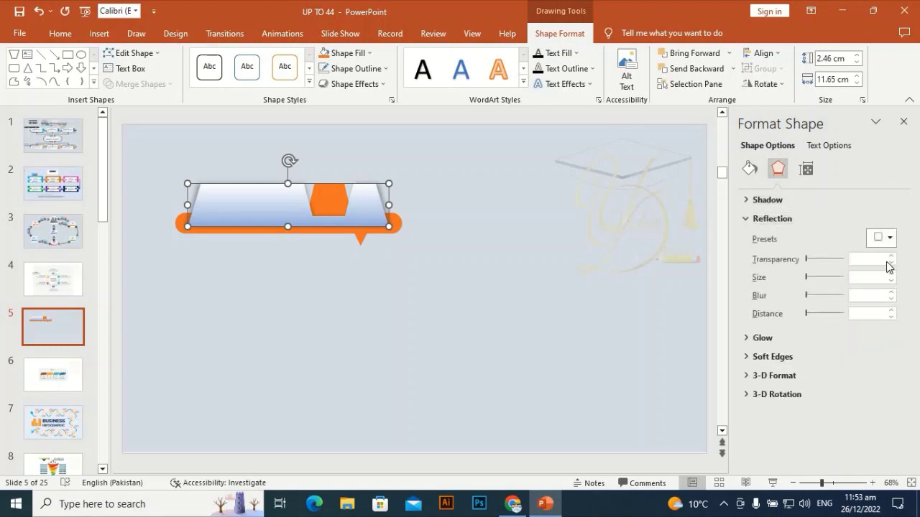
{"action": "left_click", "coordinate": [881, 238]}
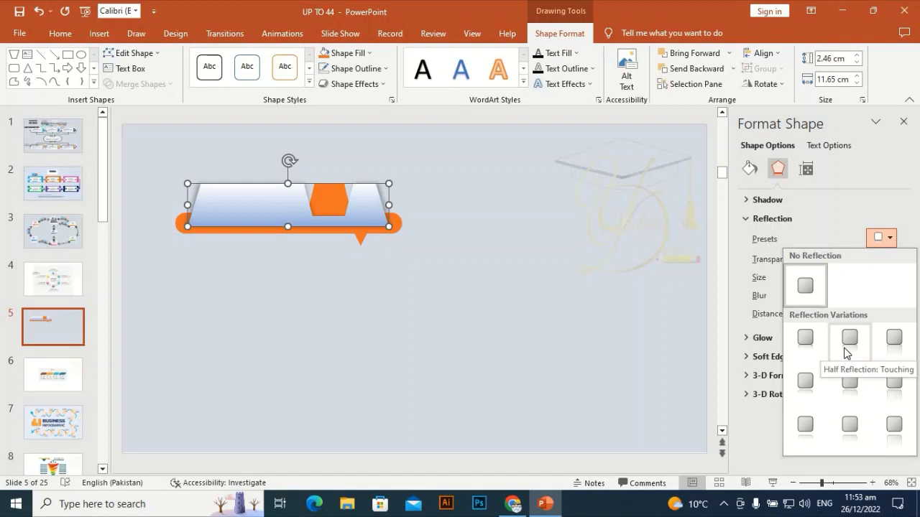
{"action": "left_click", "coordinate": [805, 339]}
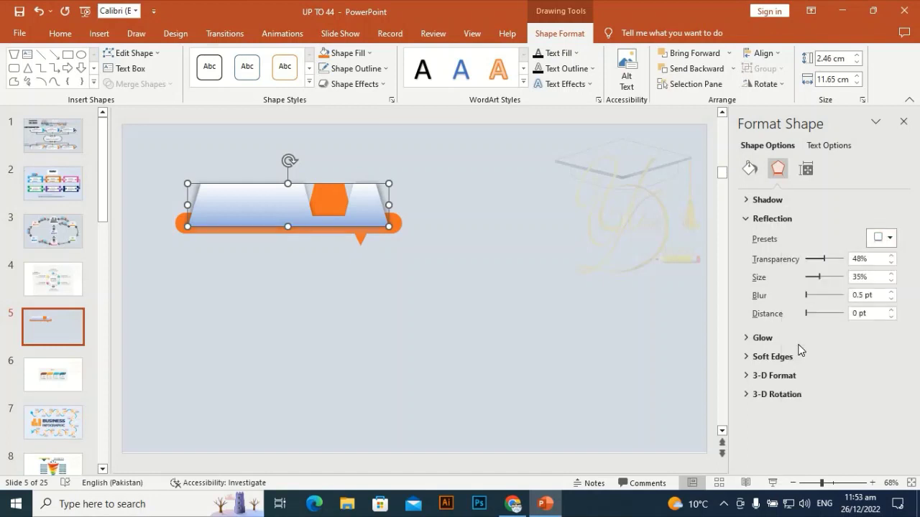
Step: Tune the banner's reflection to 5% transparency and 47% size
{"action": "left_click", "coordinate": [889, 239]}
{"action": "left_click", "coordinate": [854, 339]}
{"action": "left_click", "coordinate": [891, 257]}
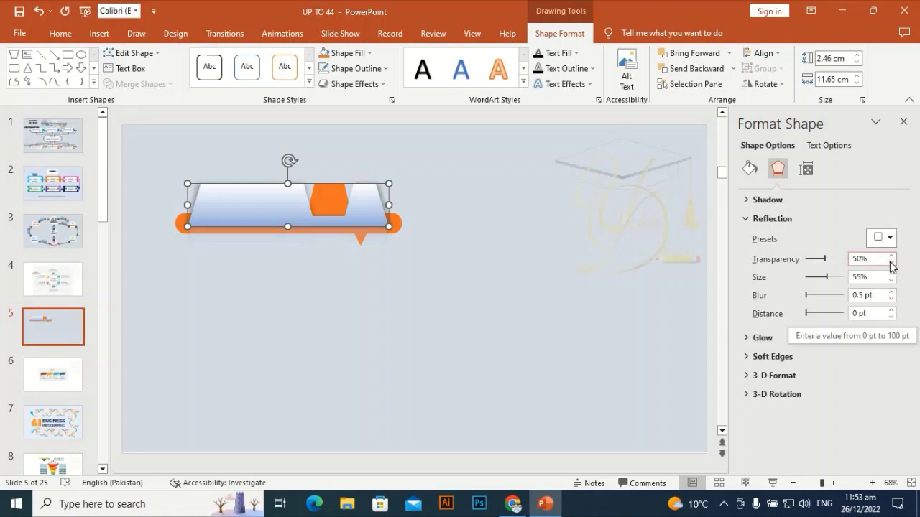
{"action": "left_click", "coordinate": [890, 263]}
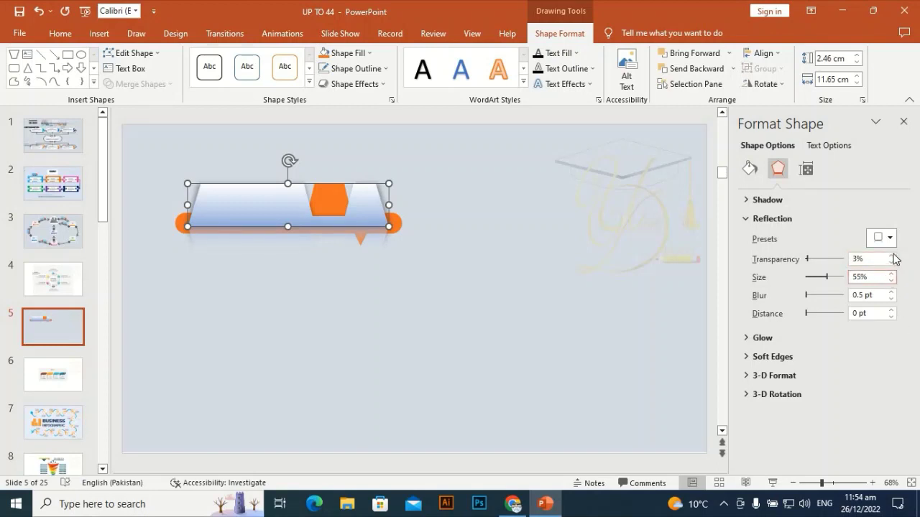
{"action": "left_click", "coordinate": [891, 255]}
{"action": "left_click", "coordinate": [892, 280]}
{"action": "left_click", "coordinate": [408, 333]}
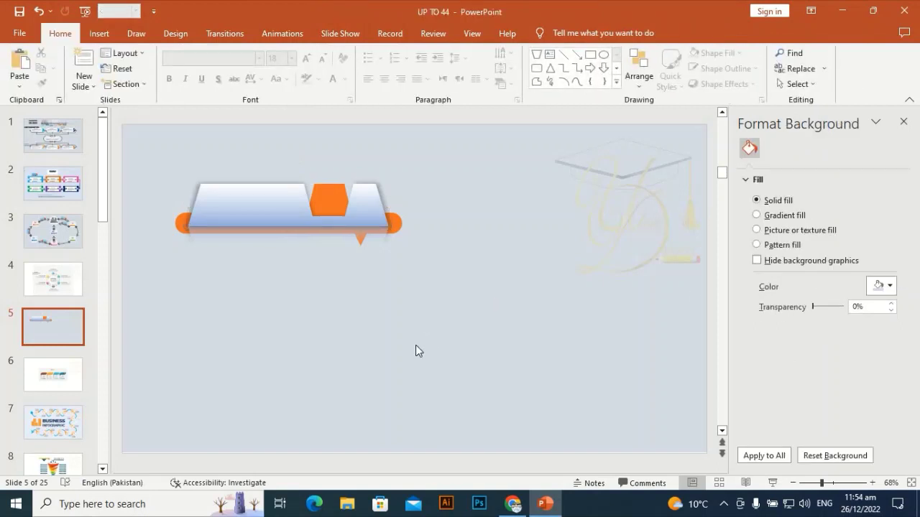
Step: Add a text box reading '01' set in Oswald at 36 pt
{"action": "left_click", "coordinate": [99, 33]}
{"action": "left_click", "coordinate": [580, 75]}
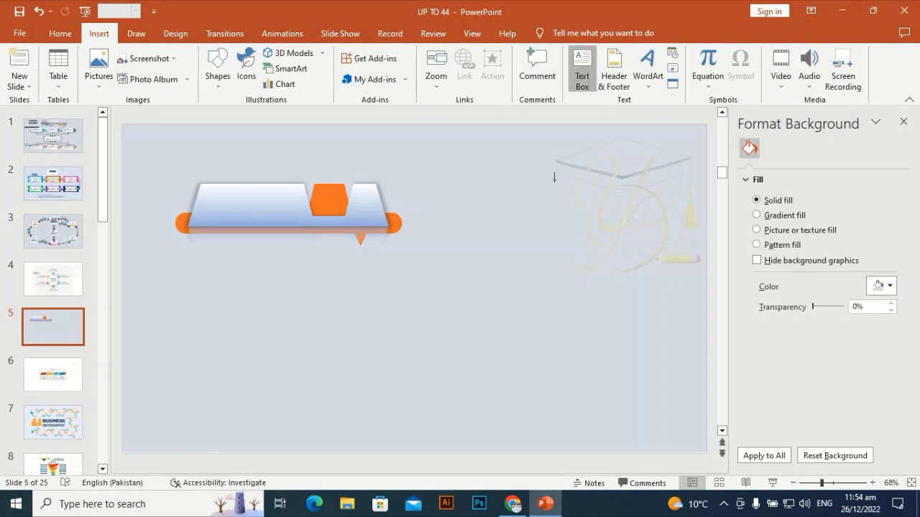
{"action": "left_click", "coordinate": [485, 212]}
{"action": "type", "text": "01"}
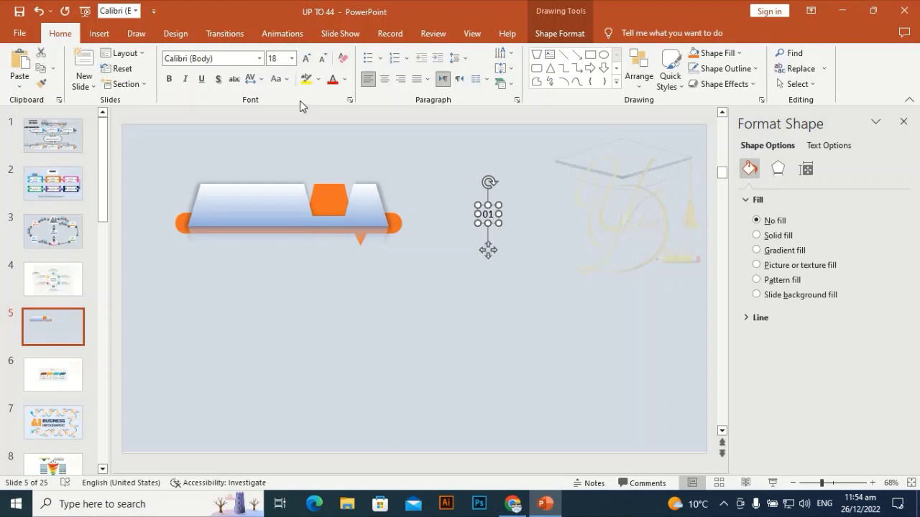
{"action": "left_click", "coordinate": [227, 62]}
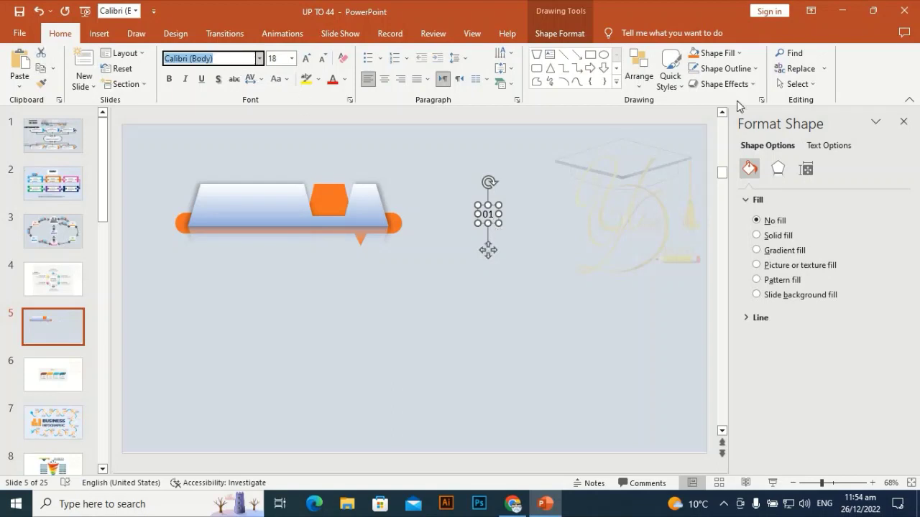
{"action": "type", "text": "Oswald"}
{"action": "key", "text": "Right"}
{"action": "key", "text": "Return"}
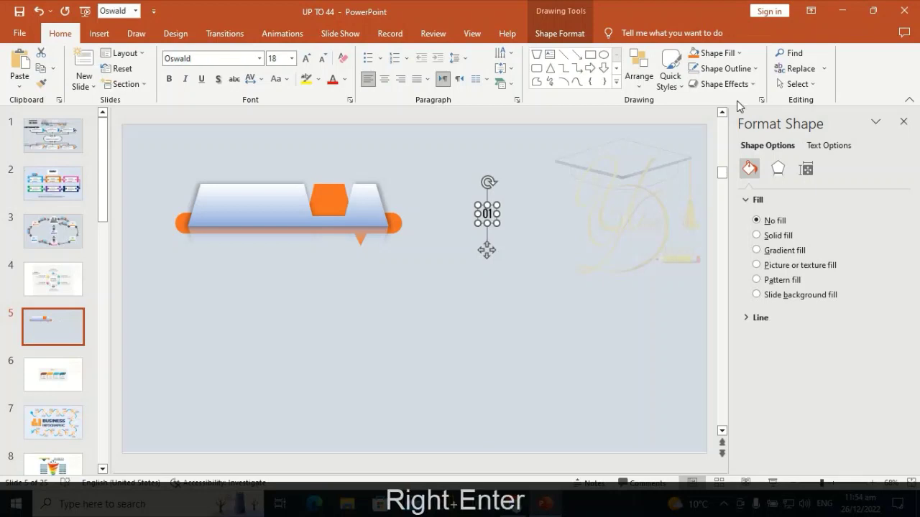
{"action": "left_click", "coordinate": [292, 59]}
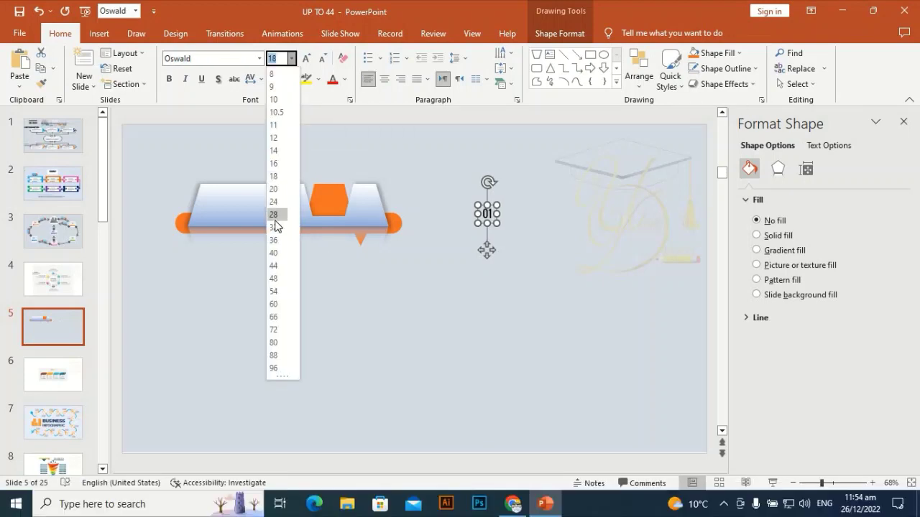
{"action": "left_click", "coordinate": [278, 240]}
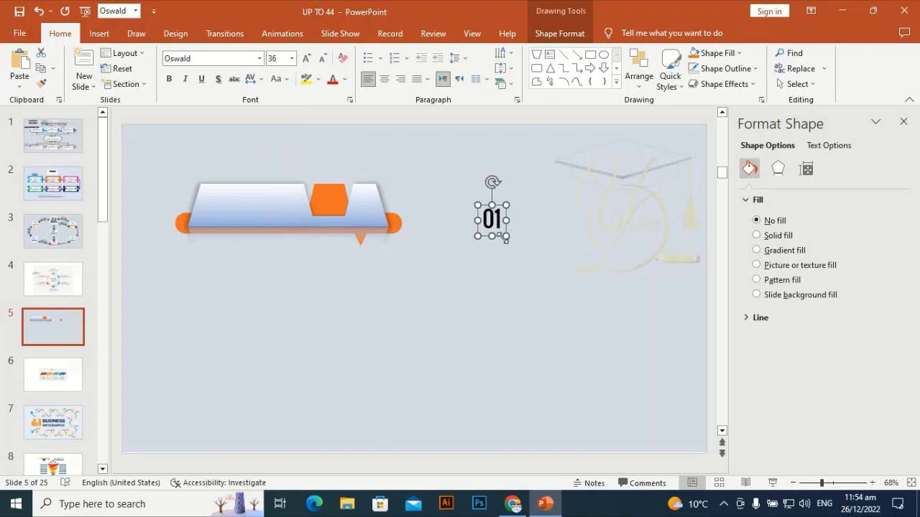
Step: Move the 01 label onto the orange hexagon and colour it white
{"action": "left_click_drag", "start_coordinate": [496, 237], "coordinate": [336, 218]}
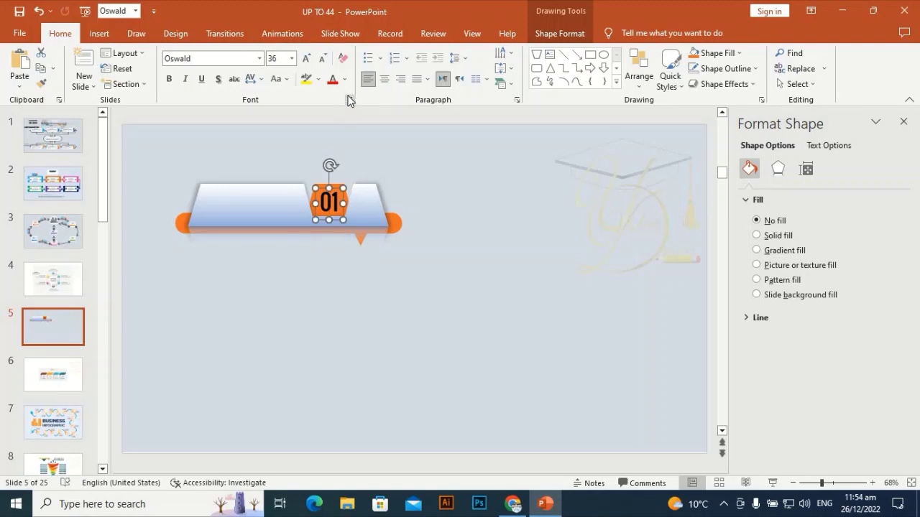
{"action": "left_click", "coordinate": [344, 79]}
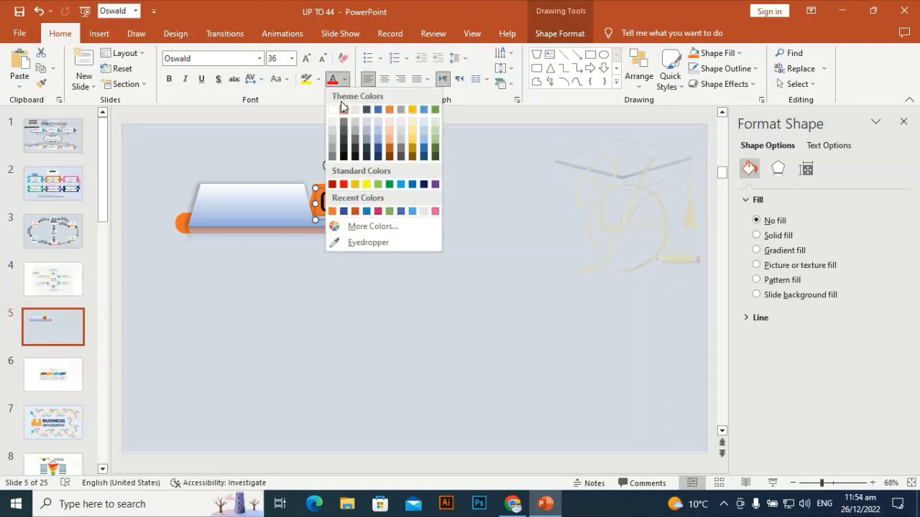
{"action": "left_click", "coordinate": [568, 208]}
{"action": "left_click", "coordinate": [511, 193]}
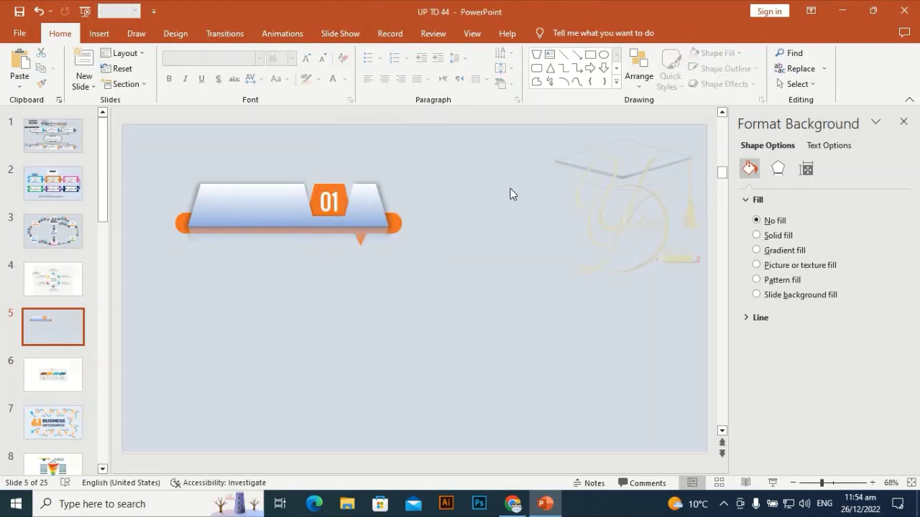
Step: Copy the Lorem ipsum text box from slide 4 into the 01 banner's top panel
{"action": "left_click", "coordinate": [63, 280]}
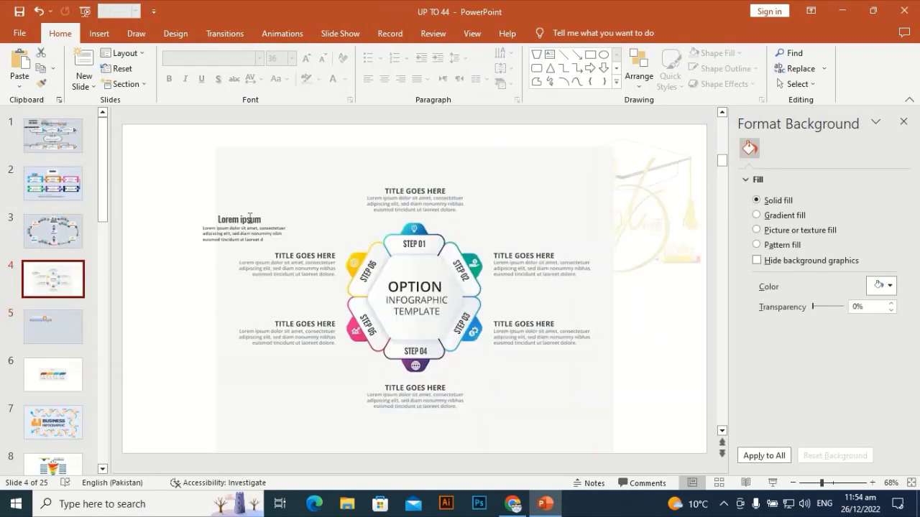
{"action": "left_click", "coordinate": [230, 207]}
{"action": "key", "text": "ctrl+c"}
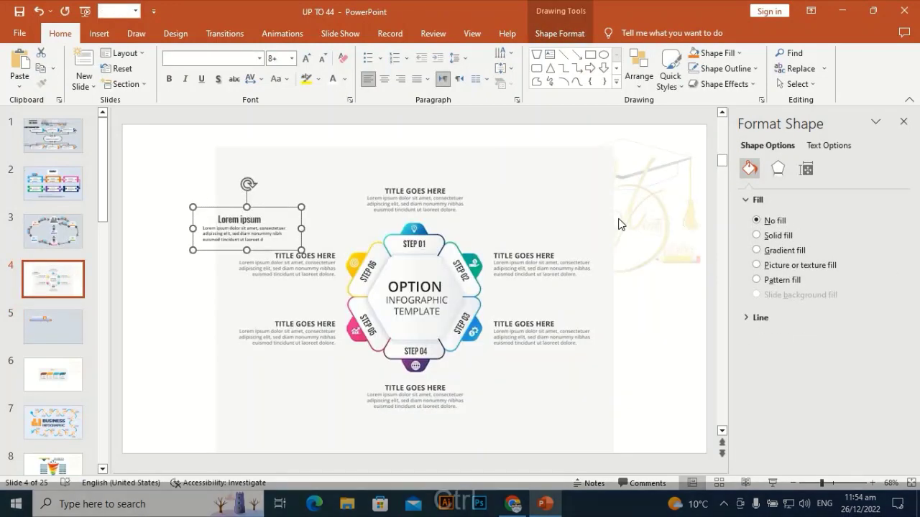
{"action": "left_click", "coordinate": [54, 329]}
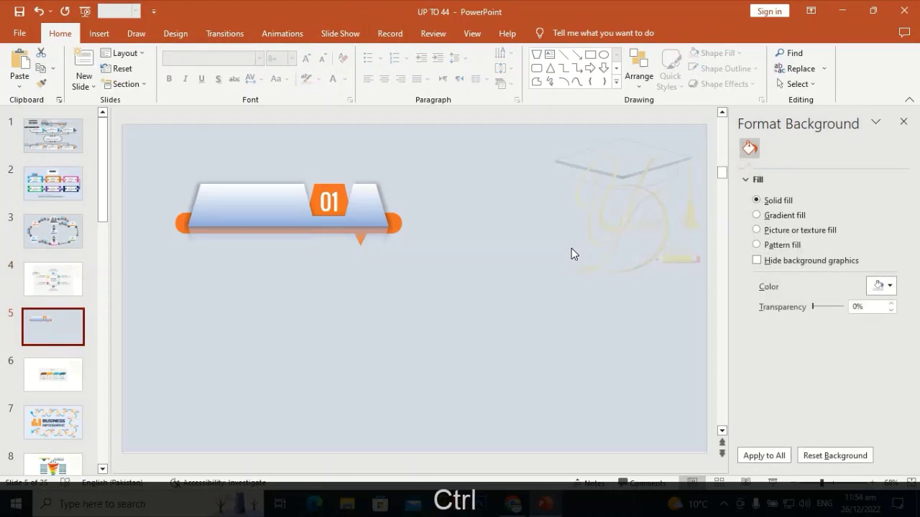
{"action": "key", "text": "ctrl+v"}
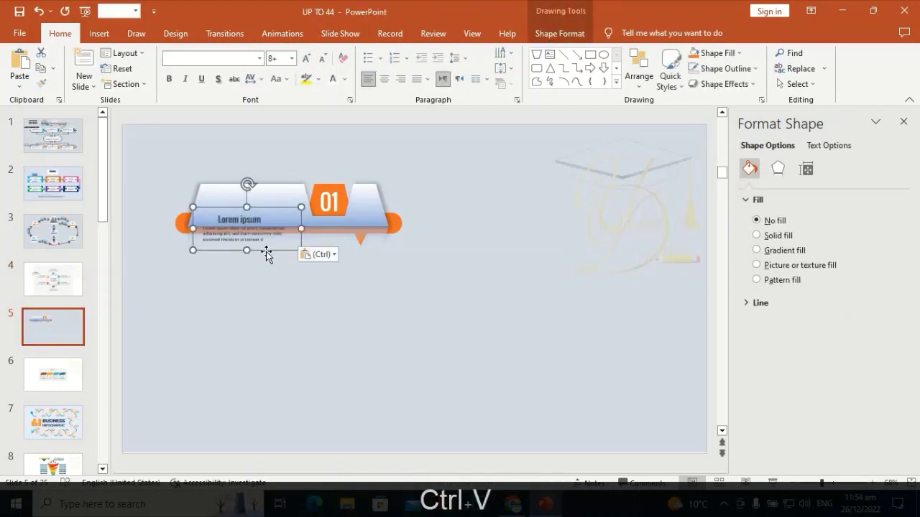
{"action": "left_click_drag", "start_coordinate": [266, 244], "coordinate": [277, 220]}
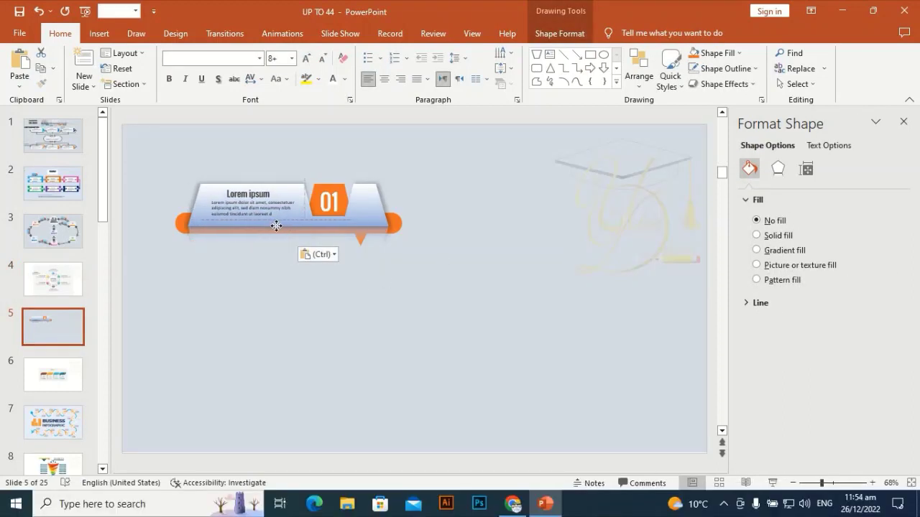
{"action": "left_click", "coordinate": [265, 303]}
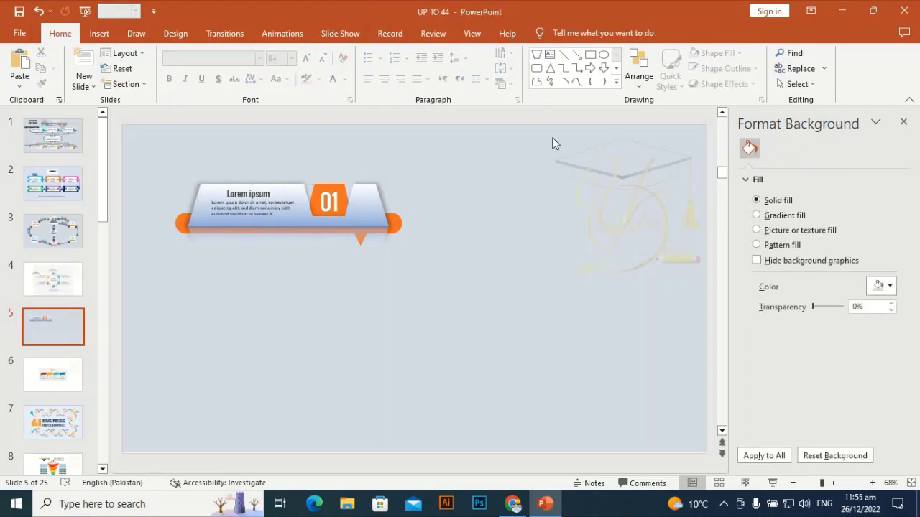
{"action": "left_click_drag", "start_coordinate": [451, 143], "coordinate": [130, 334]}
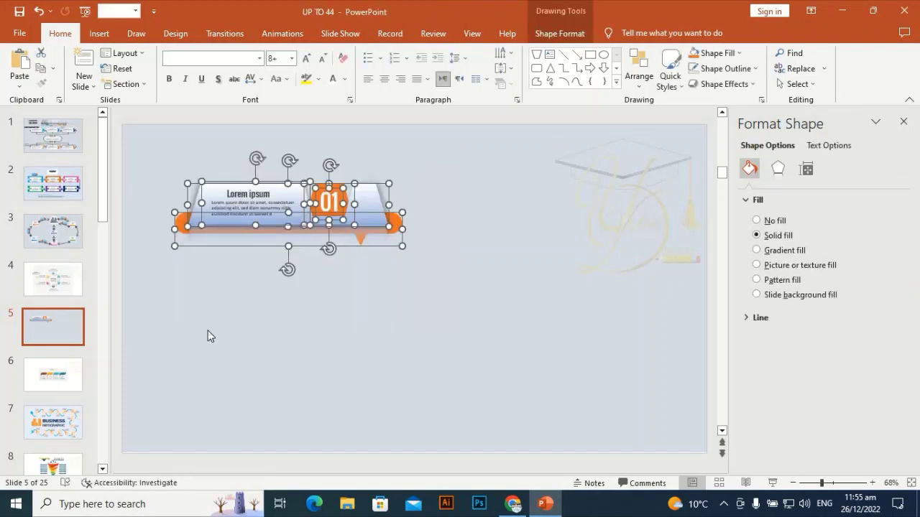
Step: Group the banner pieces and duplicate the group twice into an evenly spaced left column
{"action": "key", "text": "ctrl"}
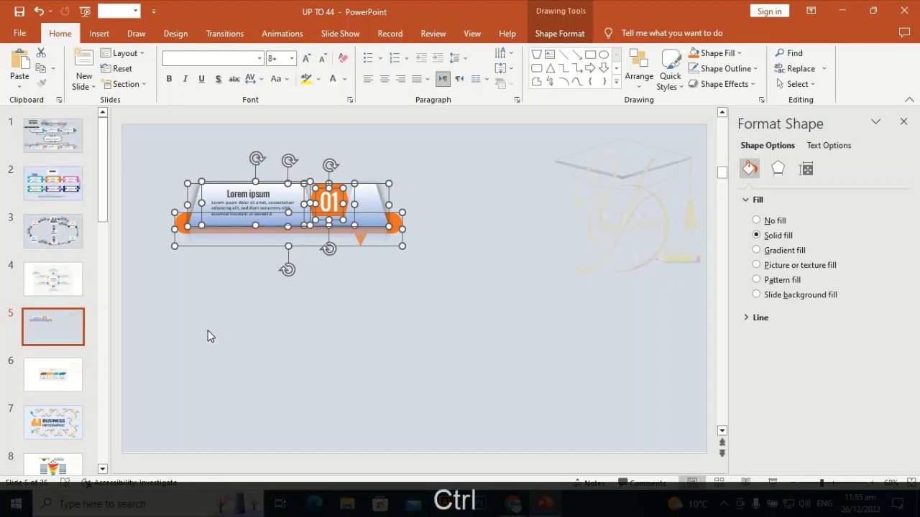
{"action": "key", "text": "ctrl+g"}
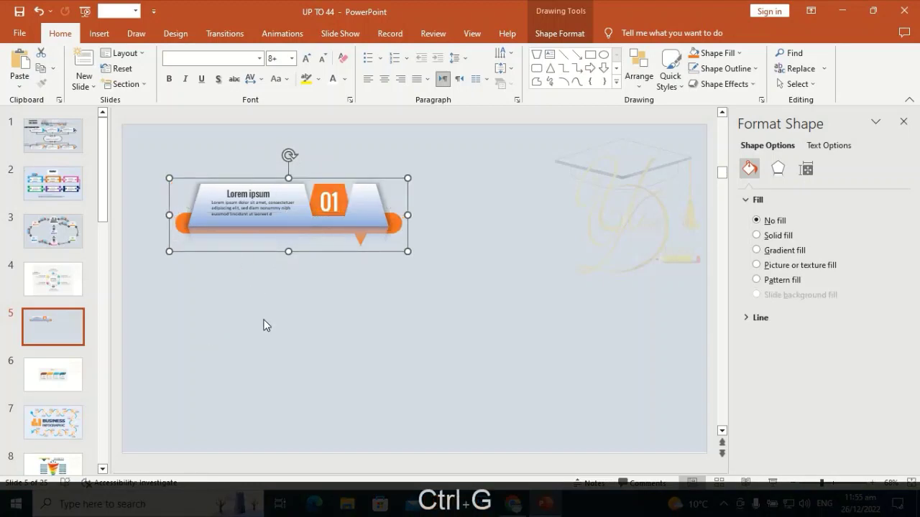
{"action": "key", "text": "ctrl"}
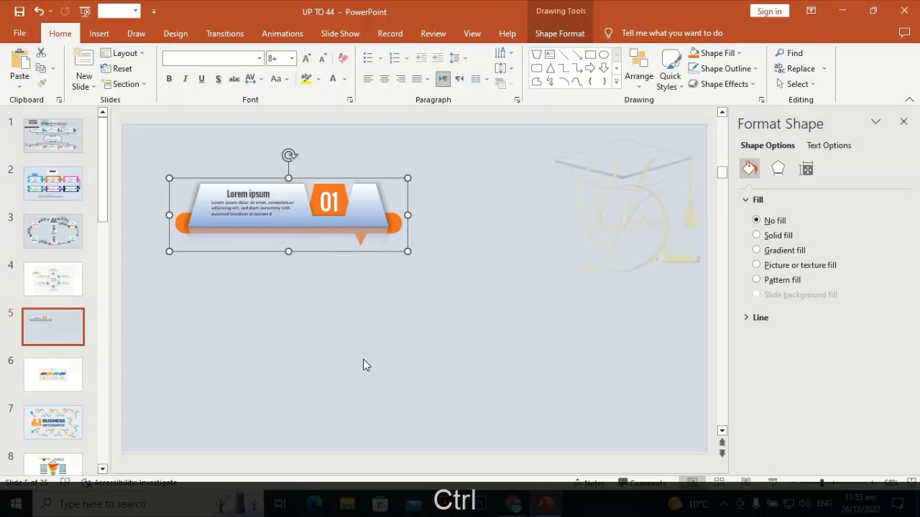
{"action": "key", "text": "ctrl+d"}
{"action": "left_click_drag", "start_coordinate": [376, 206], "coordinate": [372, 278]}
{"action": "key", "text": "ctrl"}
{"action": "key", "text": "ctrl+d"}
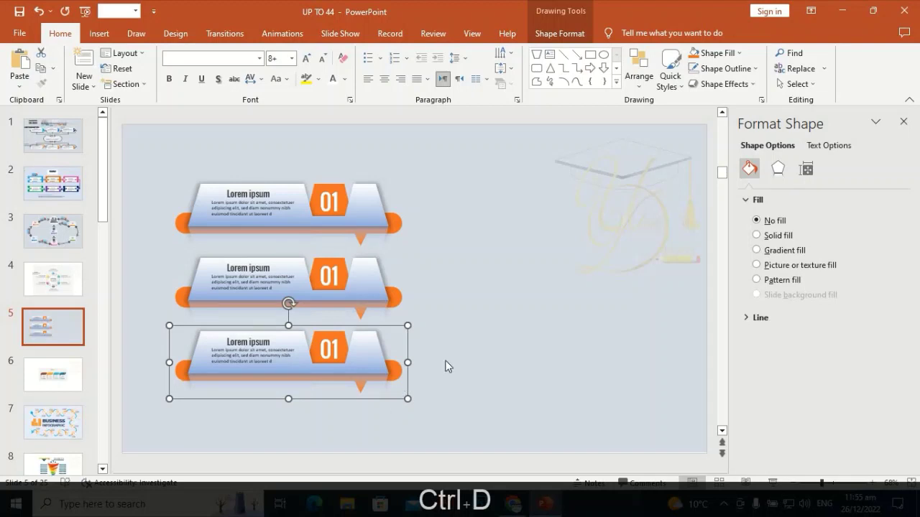
{"action": "left_click_drag", "start_coordinate": [455, 144], "coordinate": [104, 467]}
Step: Duplicate the three-banner column and move the copies right, forming a 2×3 grid
{"action": "key", "text": "ctrl"}
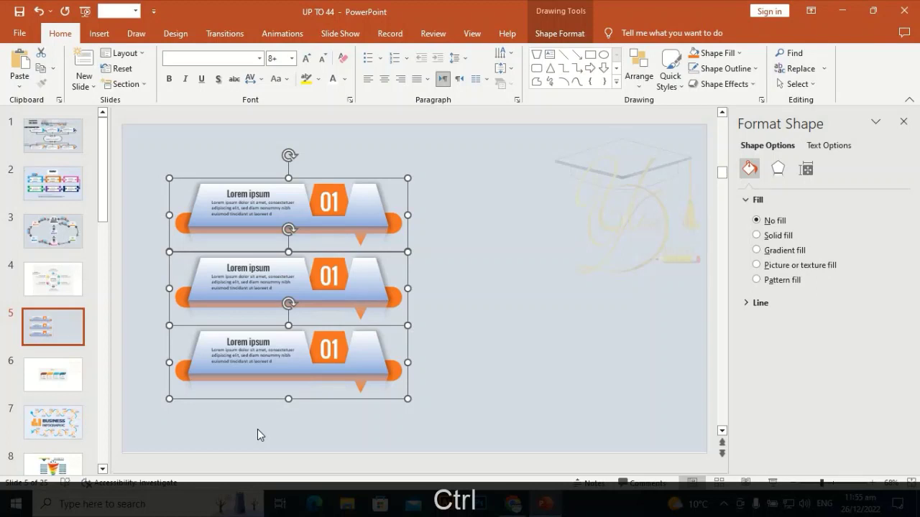
{"action": "key", "text": "ctrl+d"}
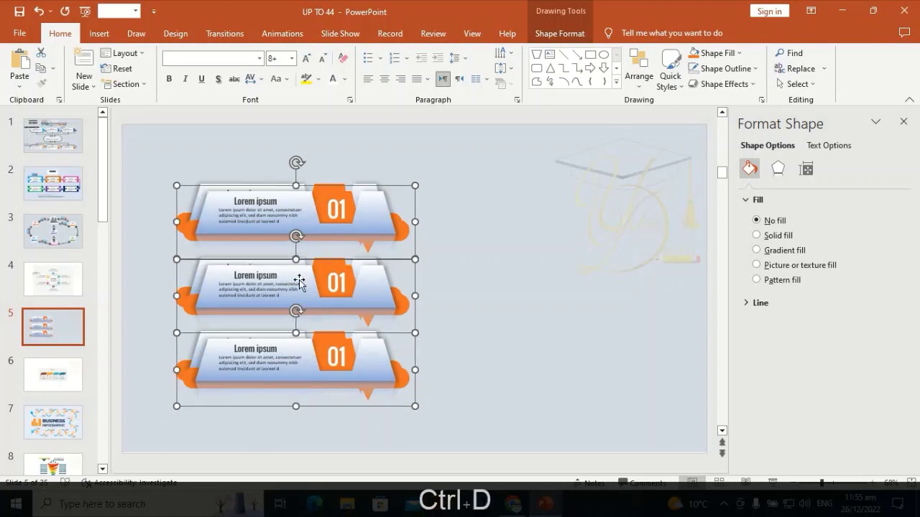
{"action": "left_click_drag", "start_coordinate": [314, 280], "coordinate": [544, 271]}
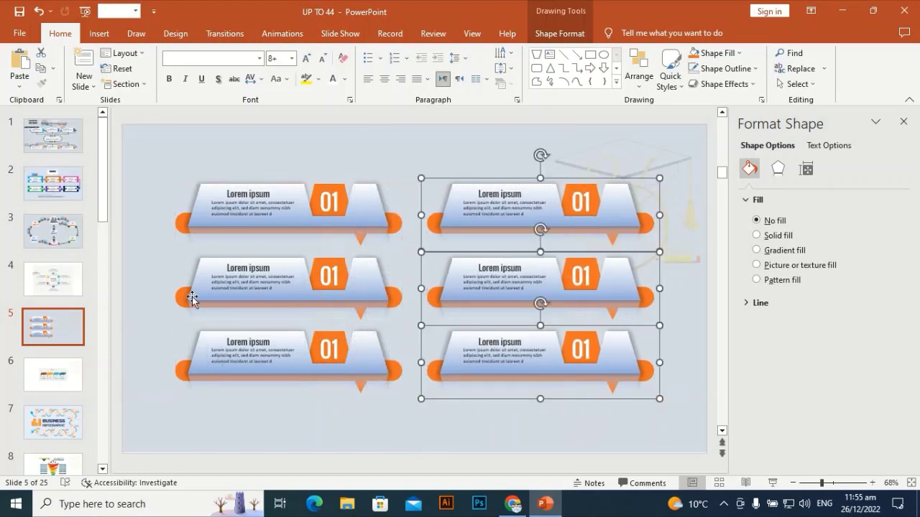
Step: Flip the middle-left banner's ribbon horizontally so its pointer faces left, and fill it blue
{"action": "left_click", "coordinate": [131, 238]}
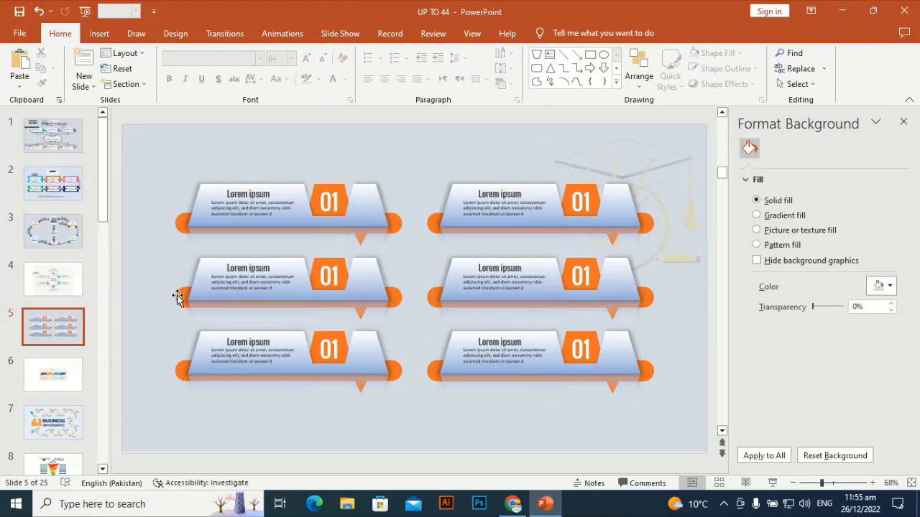
{"action": "left_click", "coordinate": [177, 294]}
{"action": "left_click", "coordinate": [177, 295]}
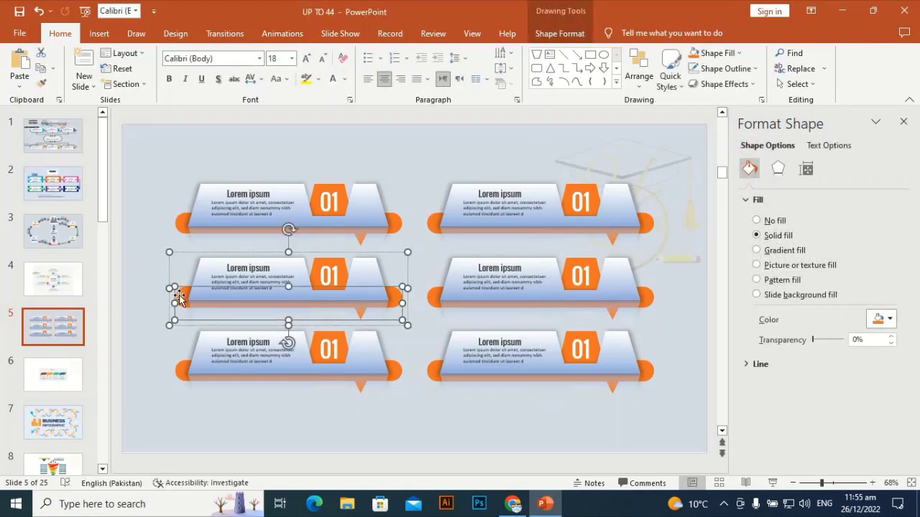
{"action": "left_click", "coordinate": [565, 34]}
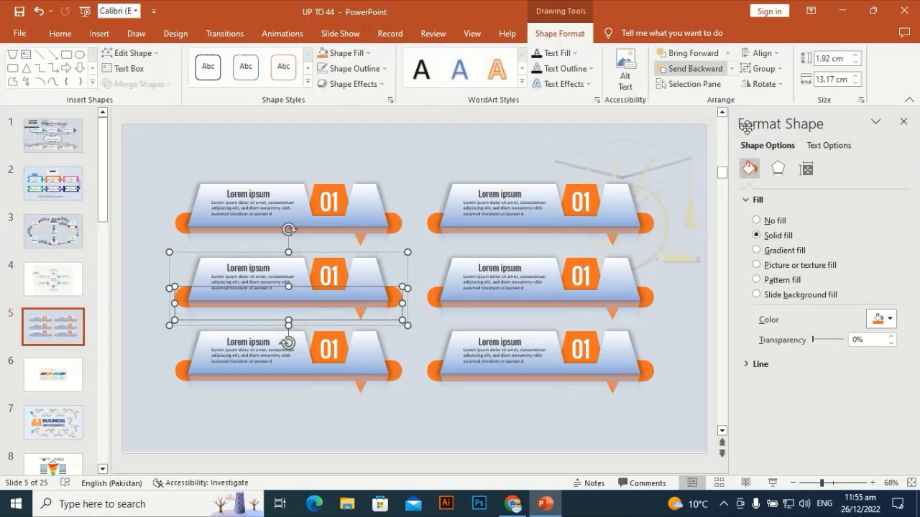
{"action": "left_click", "coordinate": [775, 85]}
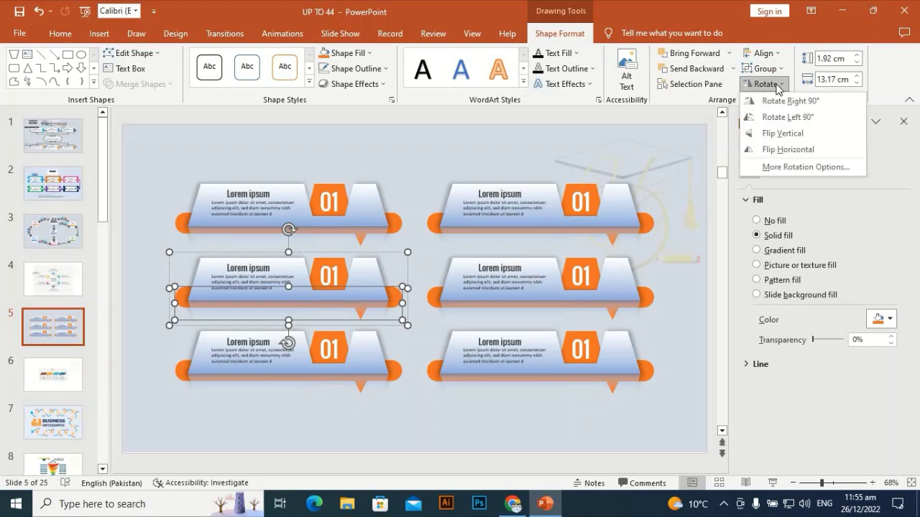
{"action": "left_click", "coordinate": [783, 149]}
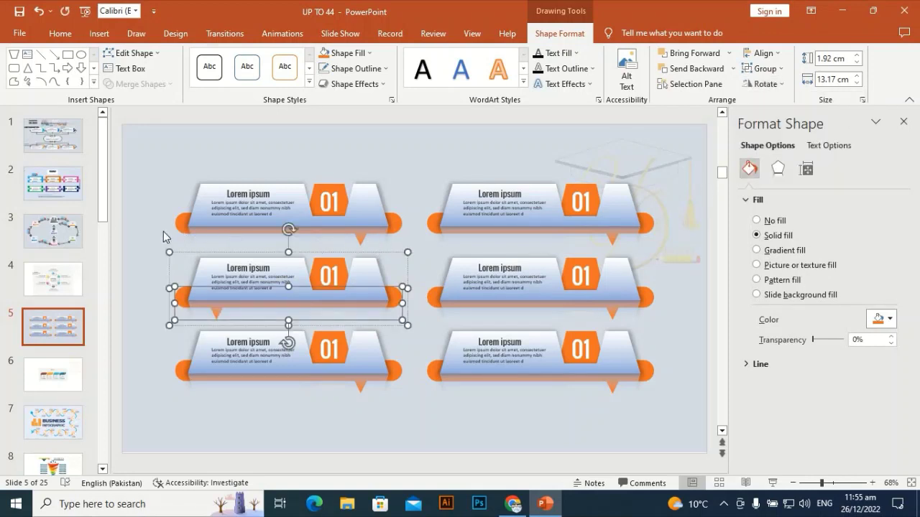
{"action": "left_click", "coordinate": [372, 54]}
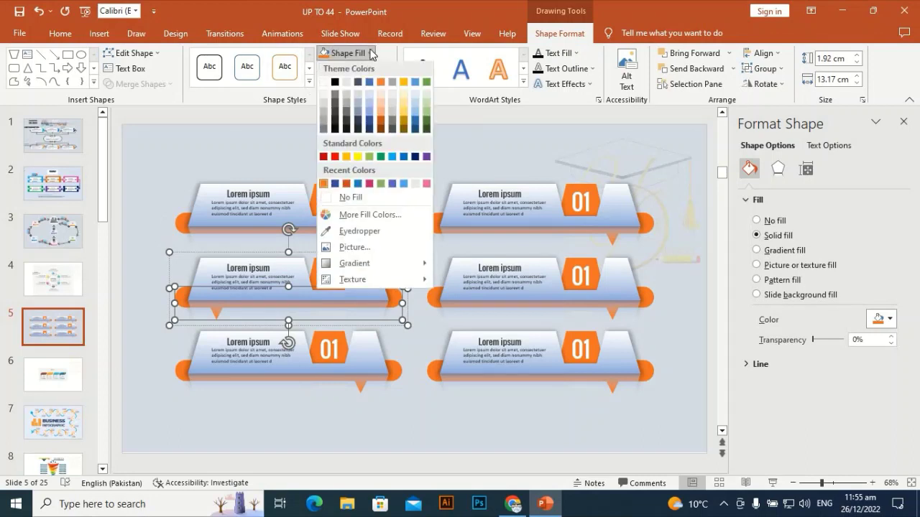
{"action": "left_click", "coordinate": [394, 187]}
Step: Fill the middle-left hexagon blue and change its label from 01 to 02
{"action": "left_click", "coordinate": [319, 262]}
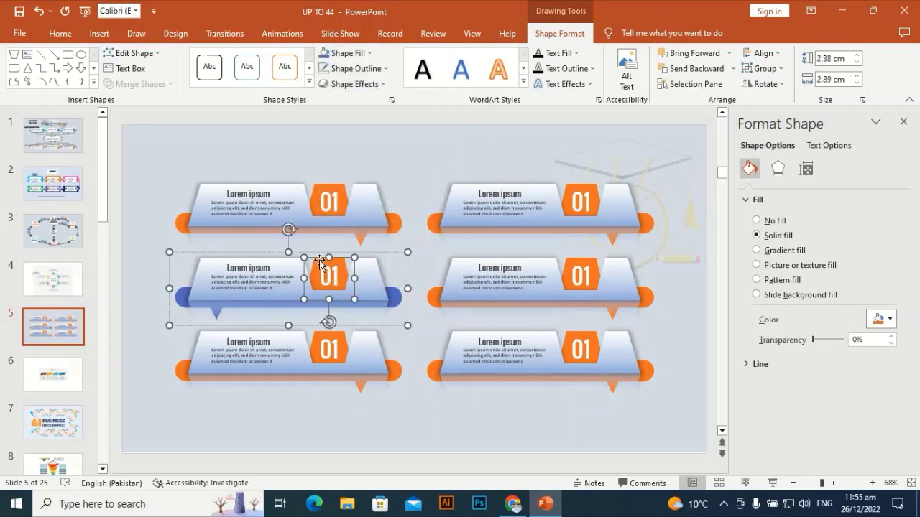
{"action": "left_click", "coordinate": [369, 52]}
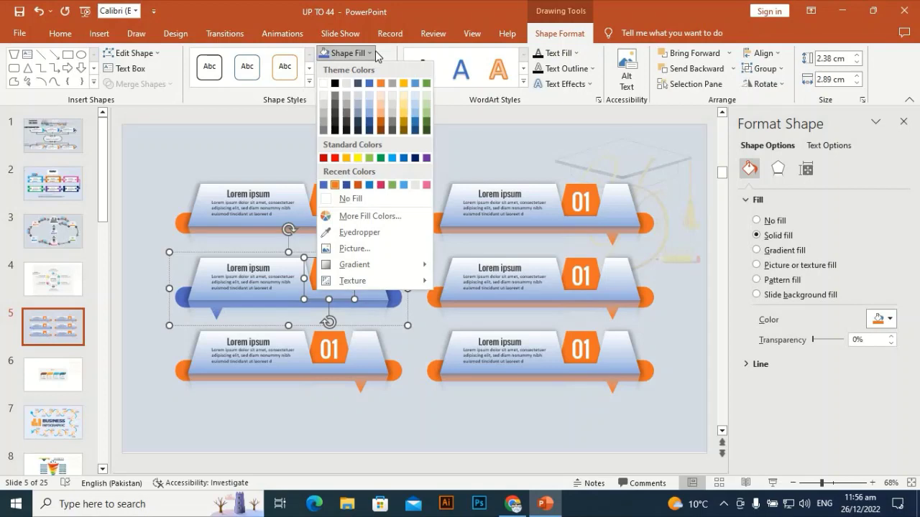
{"action": "left_click", "coordinate": [324, 186]}
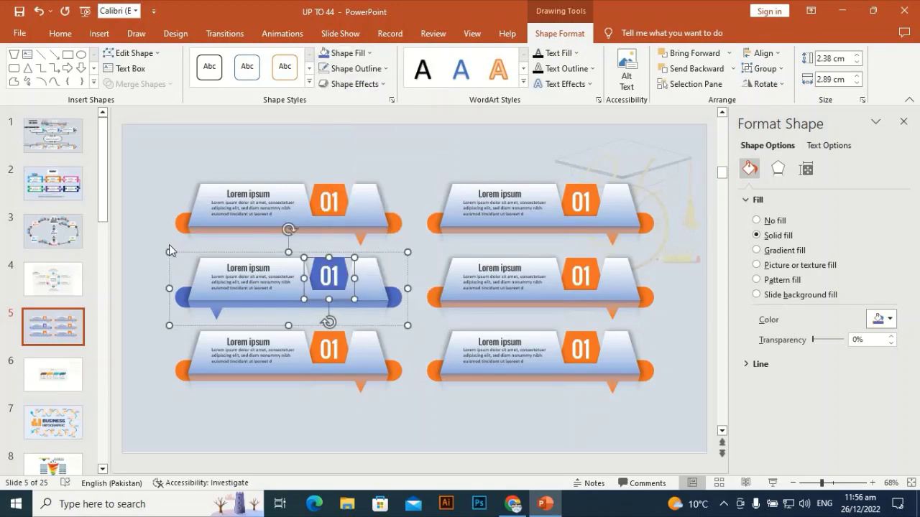
{"action": "left_click", "coordinate": [292, 246]}
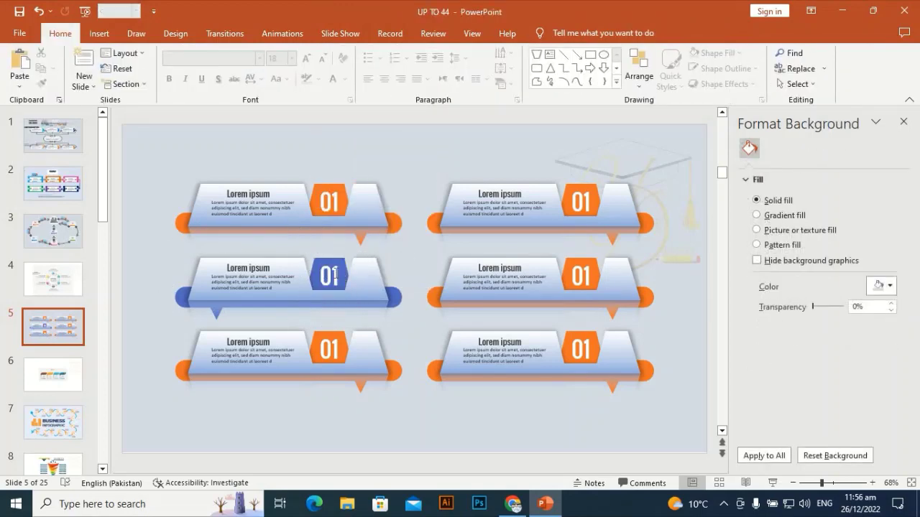
{"action": "left_click", "coordinate": [338, 276]}
{"action": "left_click", "coordinate": [338, 276]}
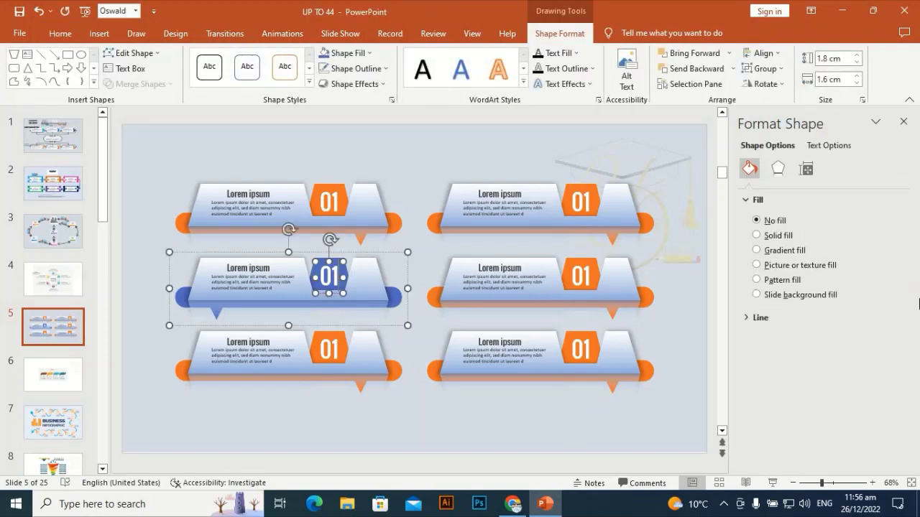
{"action": "key", "text": "BackSpace"}
{"action": "type", "text": "2"}
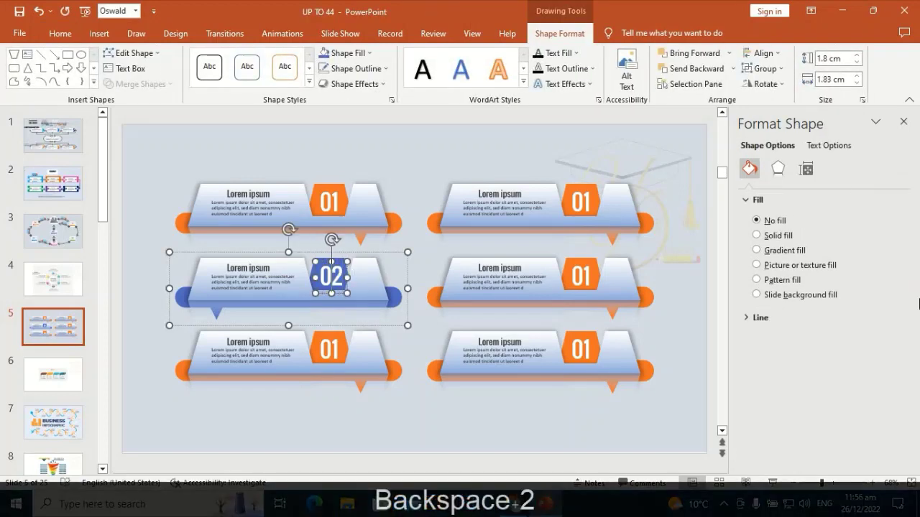
{"action": "left_click", "coordinate": [179, 372]}
{"action": "left_click", "coordinate": [179, 371]}
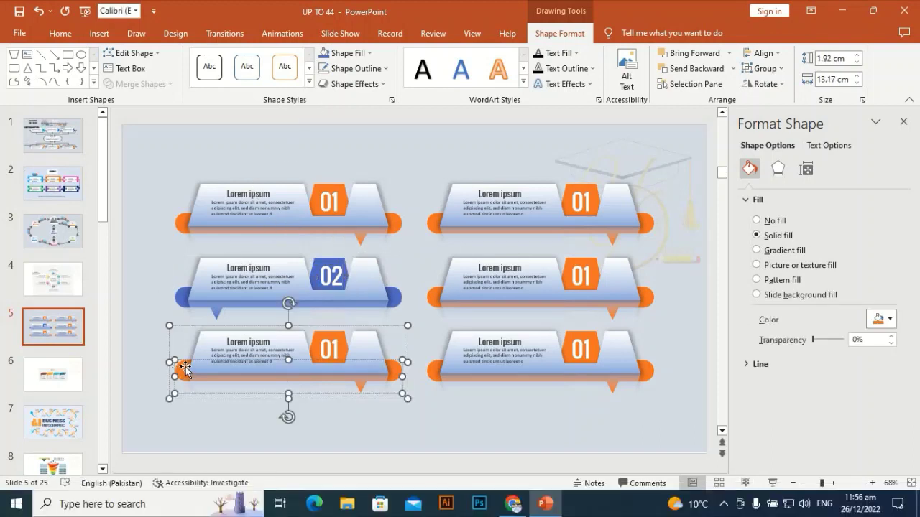
Step: Colour the bottom-left ribbon and hexagon green and relabel its number 03
{"action": "left_click", "coordinate": [369, 53]}
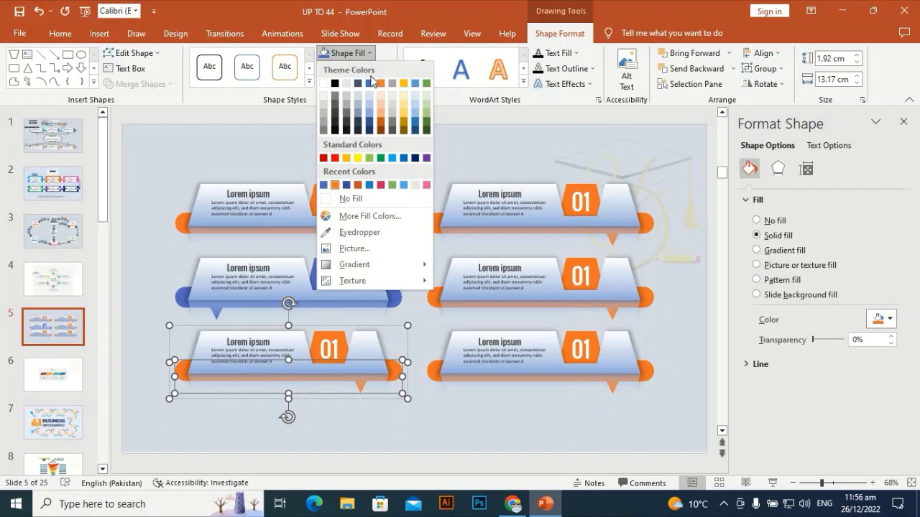
{"action": "left_click", "coordinate": [381, 158]}
{"action": "left_click", "coordinate": [333, 333]}
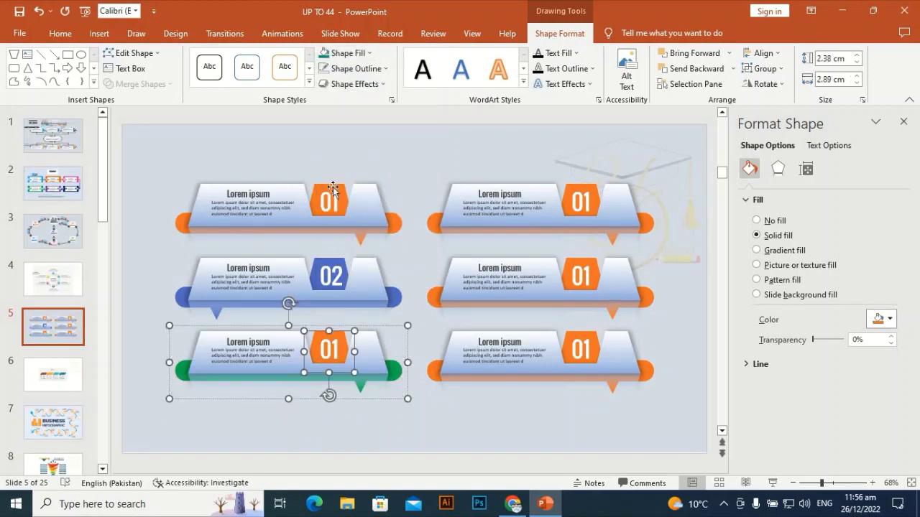
{"action": "left_click", "coordinate": [369, 55]}
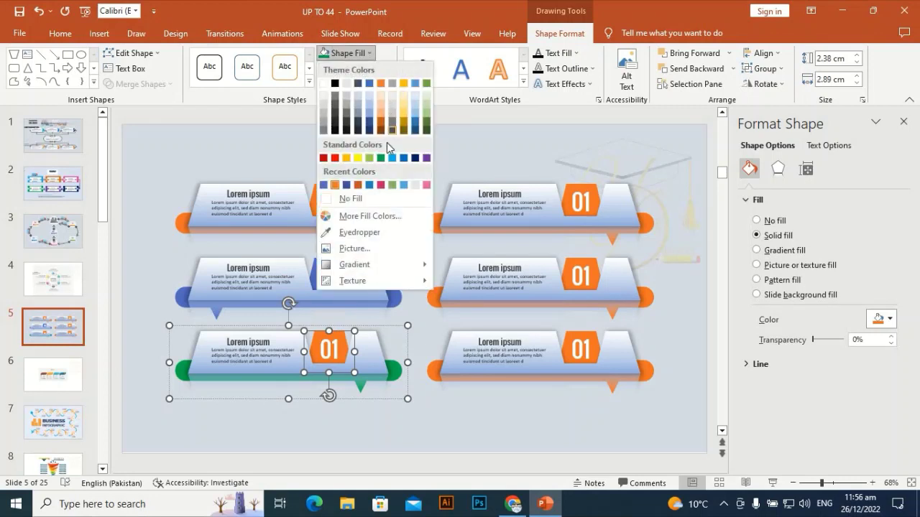
{"action": "left_click", "coordinate": [383, 157]}
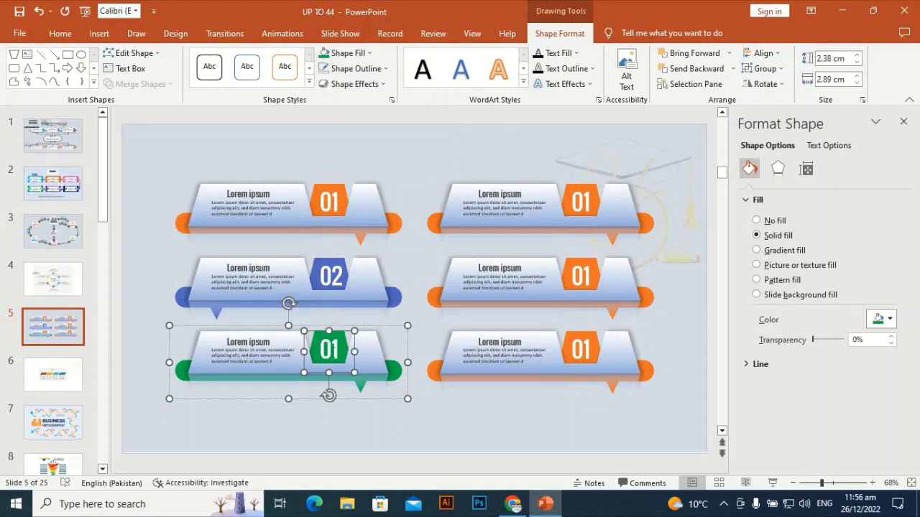
{"action": "left_click", "coordinate": [337, 350]}
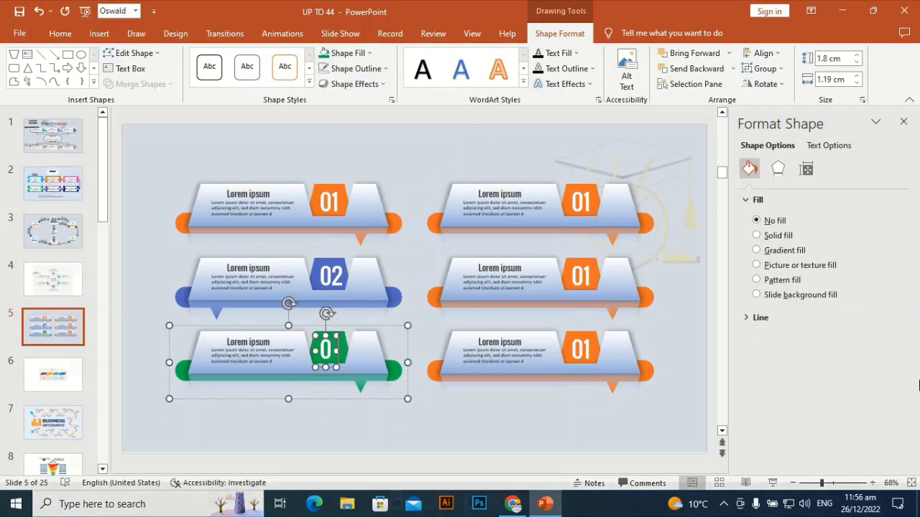
{"action": "key", "text": "BackSpace"}
{"action": "type", "text": "3"}
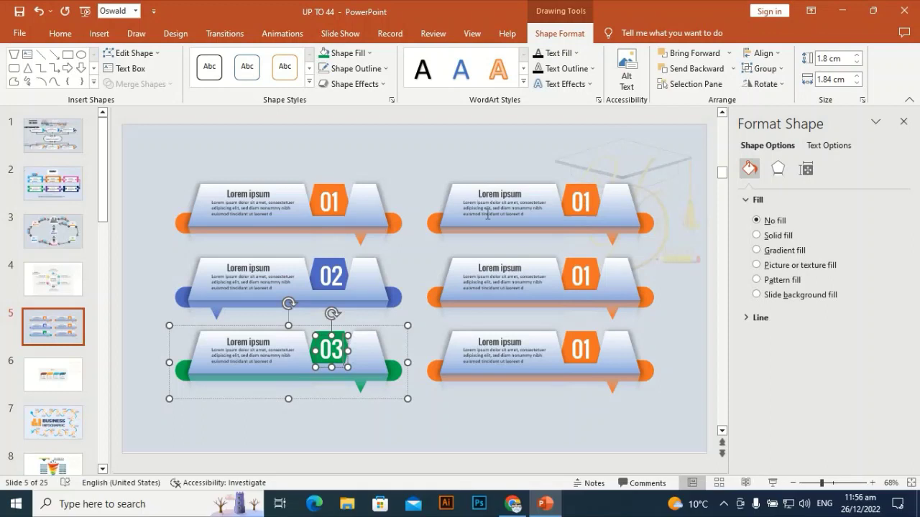
{"action": "left_click", "coordinate": [433, 224]}
{"action": "left_click", "coordinate": [433, 223]}
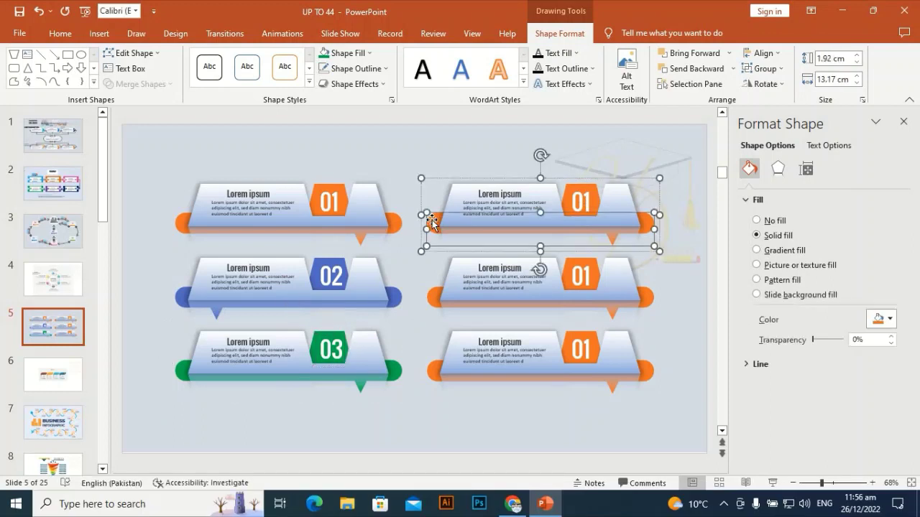
Step: Fill the top-right band and hexagon navy blue and change its number to 04
{"action": "left_click", "coordinate": [373, 54]}
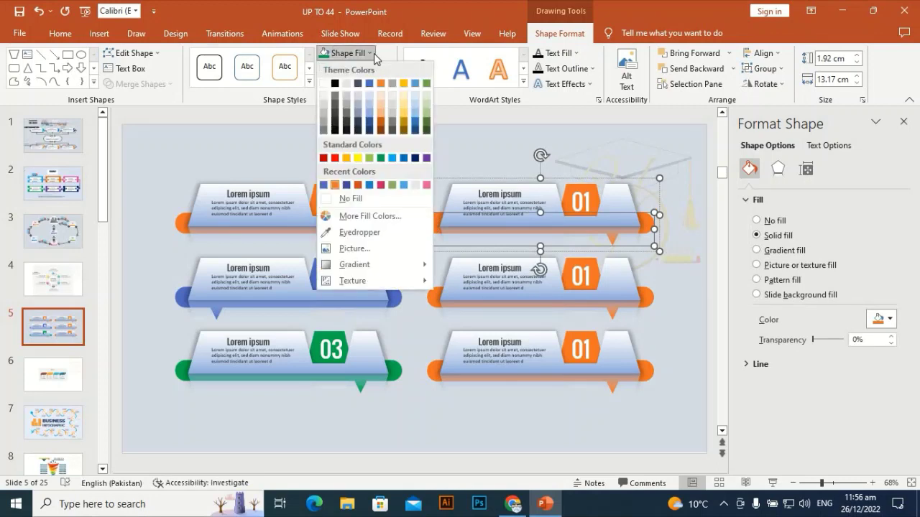
{"action": "left_click", "coordinate": [415, 158]}
{"action": "left_click", "coordinate": [583, 189]}
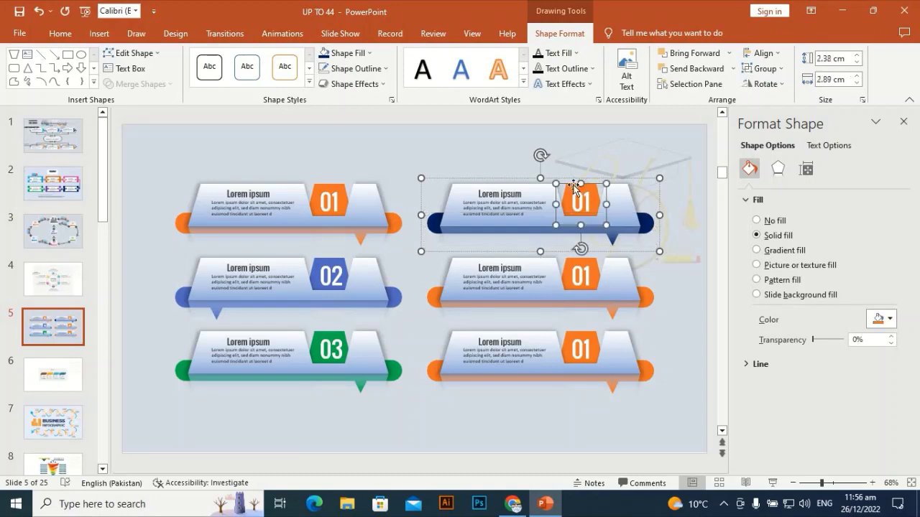
{"action": "left_click", "coordinate": [347, 53]}
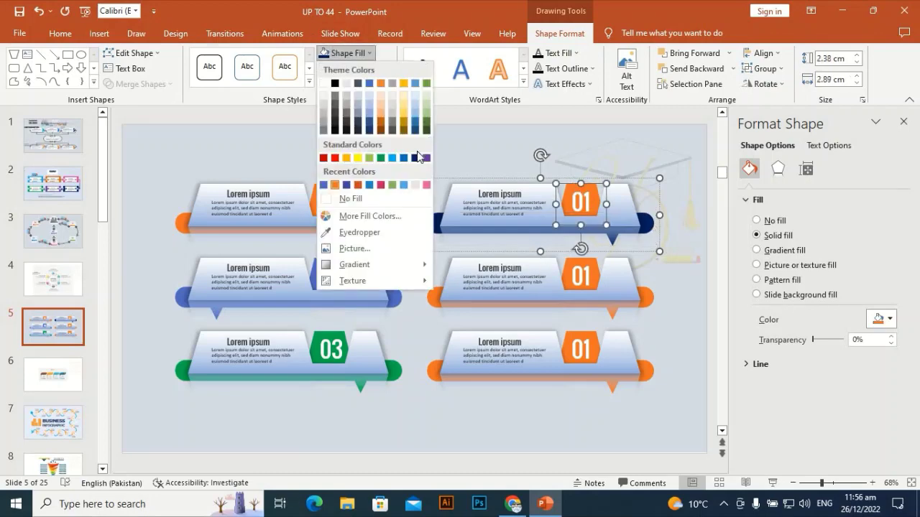
{"action": "left_click", "coordinate": [416, 158]}
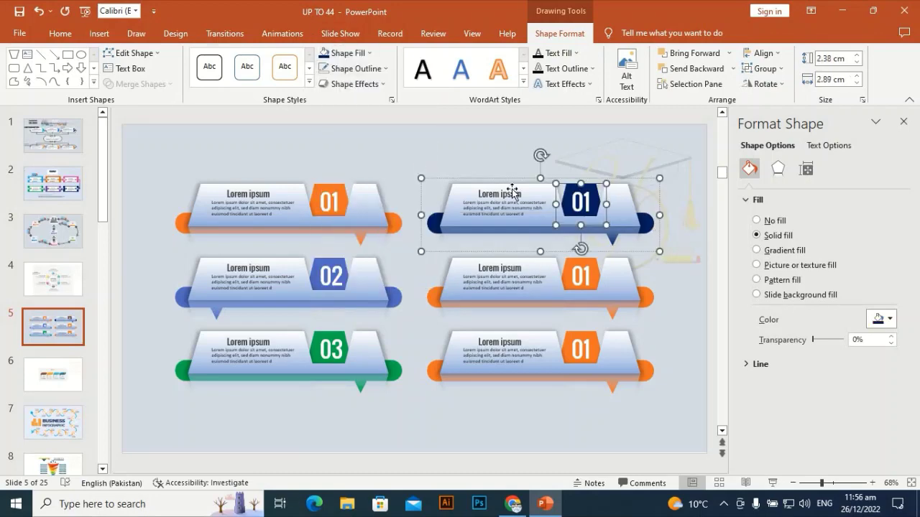
{"action": "left_click", "coordinate": [588, 203]}
{"action": "key", "text": "BackSpace"}
{"action": "type", "text": "4"}
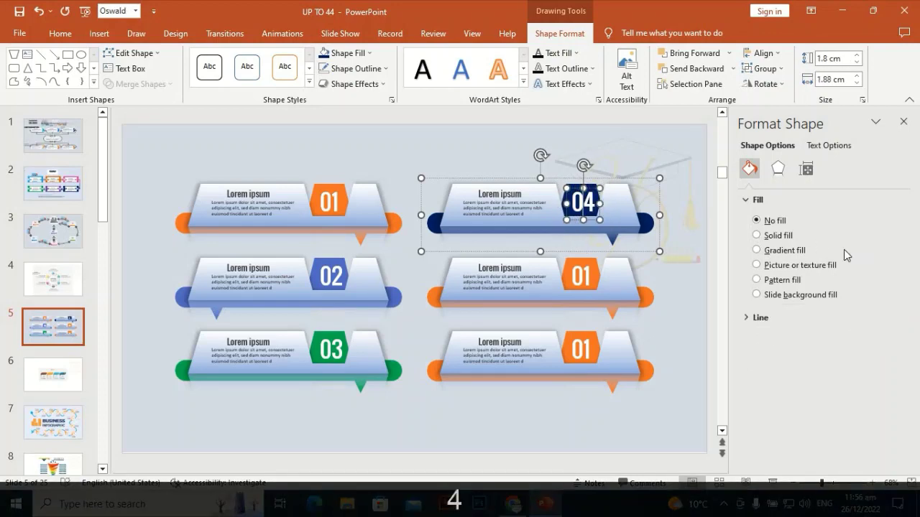
{"action": "left_click", "coordinate": [689, 307]}
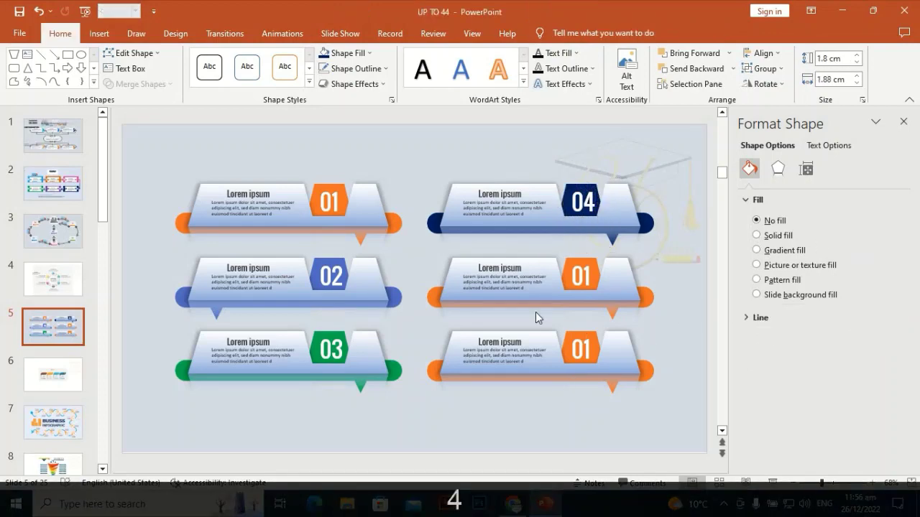
{"action": "left_click", "coordinate": [429, 291]}
{"action": "left_click", "coordinate": [429, 291]}
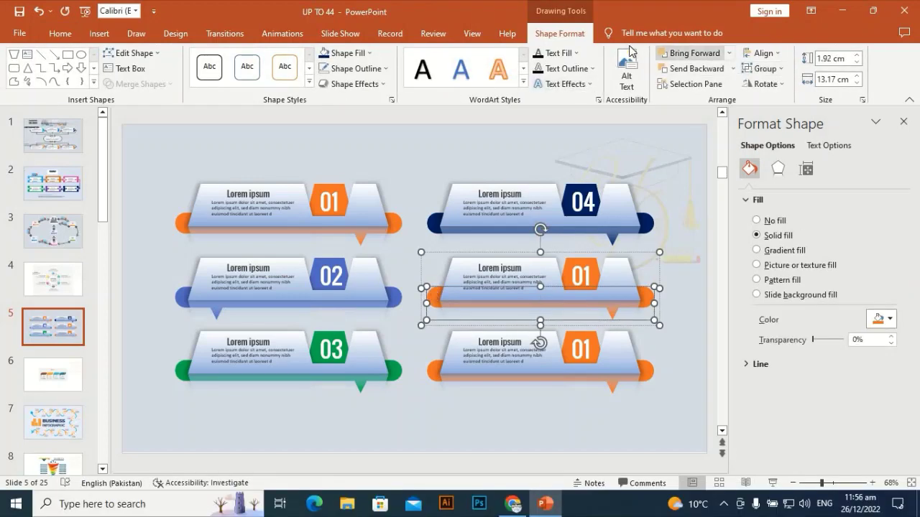
Step: Flip the middle-right band horizontally, fill band and hexagon pink, and delete the 1 from 01
{"action": "left_click", "coordinate": [763, 84]}
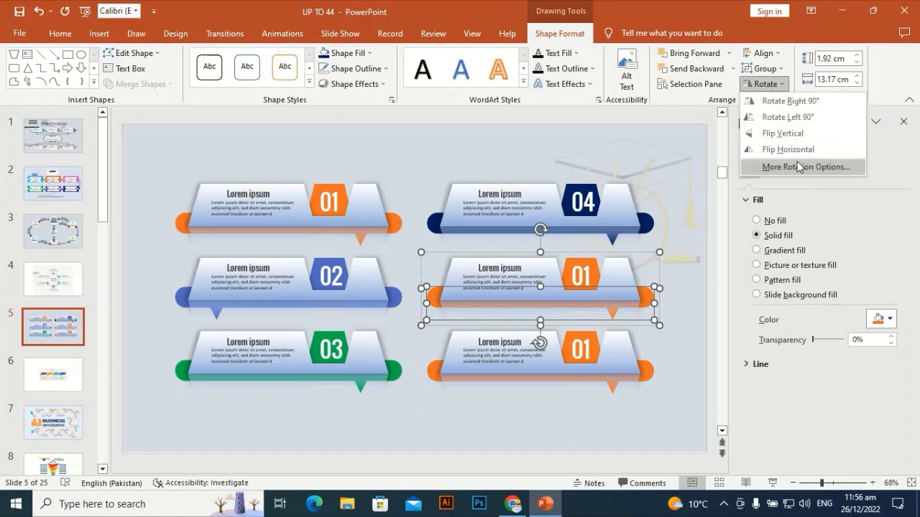
{"action": "left_click", "coordinate": [791, 149]}
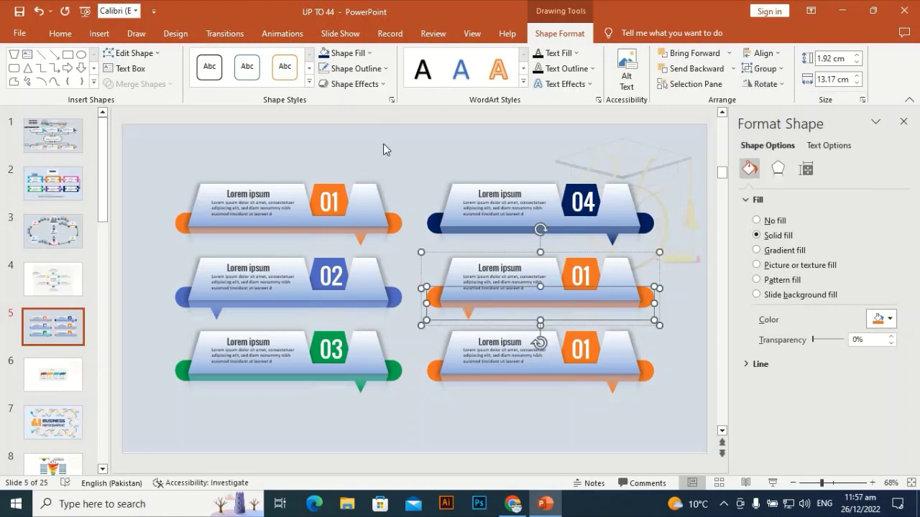
{"action": "left_click", "coordinate": [356, 54]}
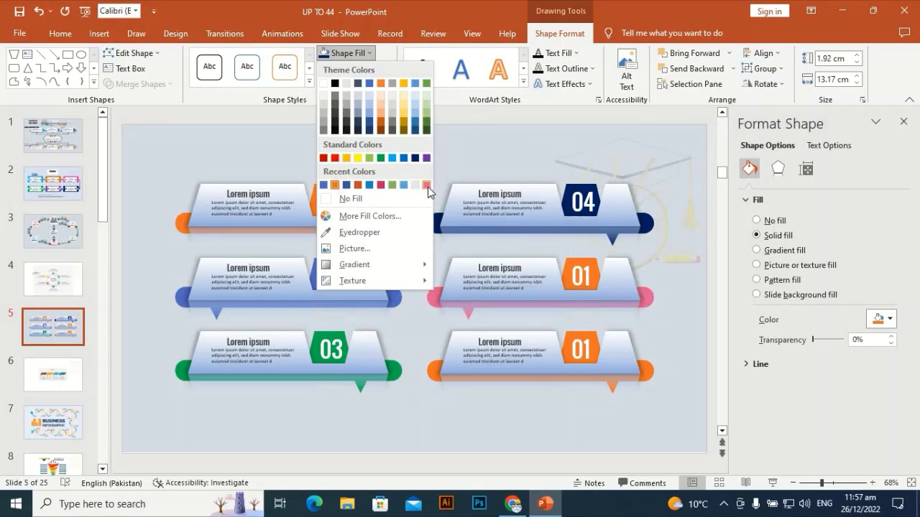
{"action": "left_click", "coordinate": [529, 239]}
{"action": "left_click", "coordinate": [587, 259]}
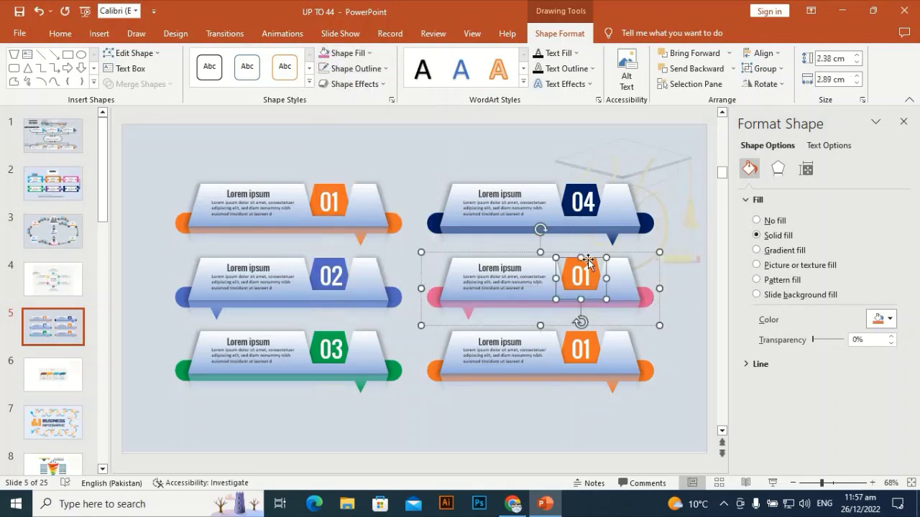
{"action": "left_click", "coordinate": [369, 53]}
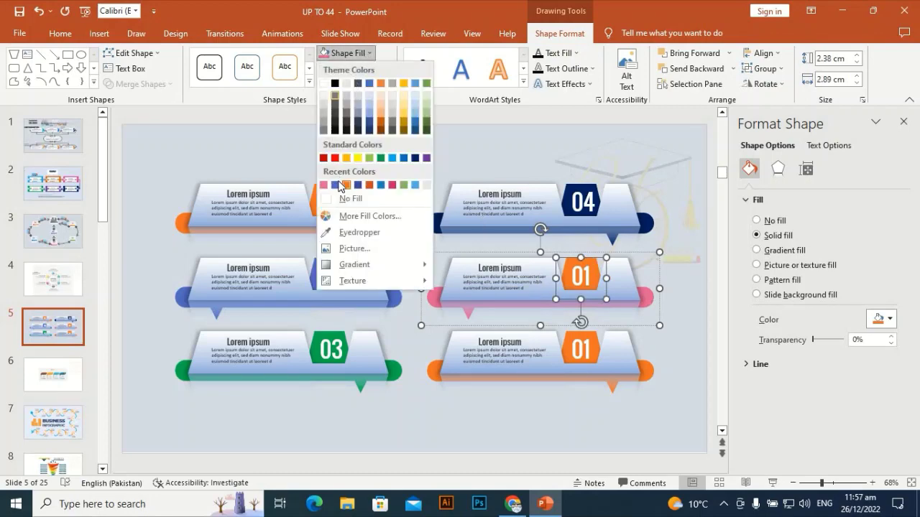
{"action": "left_click", "coordinate": [323, 186]}
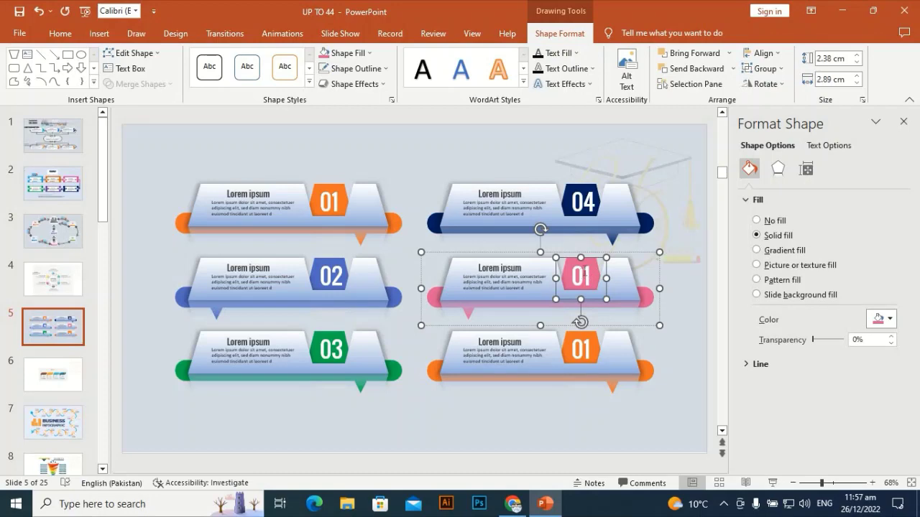
{"action": "left_click", "coordinate": [588, 271]}
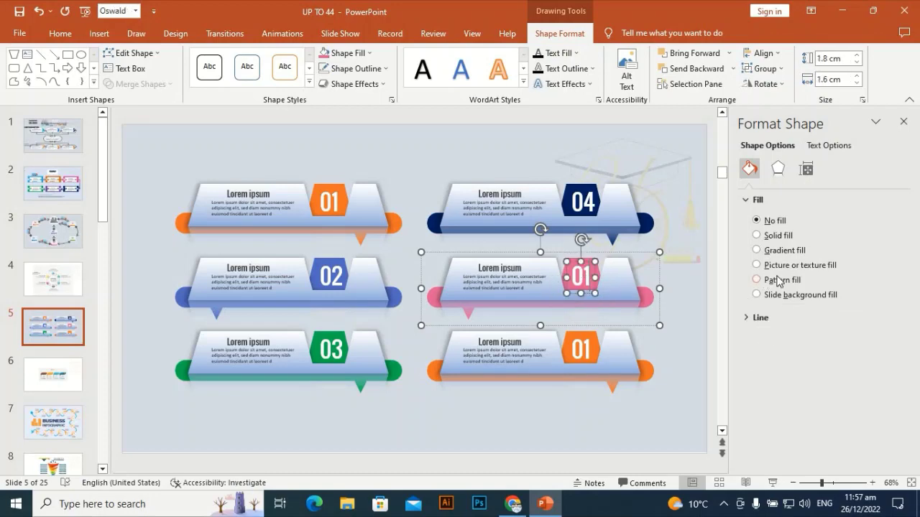
{"action": "key", "text": "BackSpace"}
Step: Fill the bottom-right banner's band and its hexagon with light blue
{"action": "type", "text": "5"}
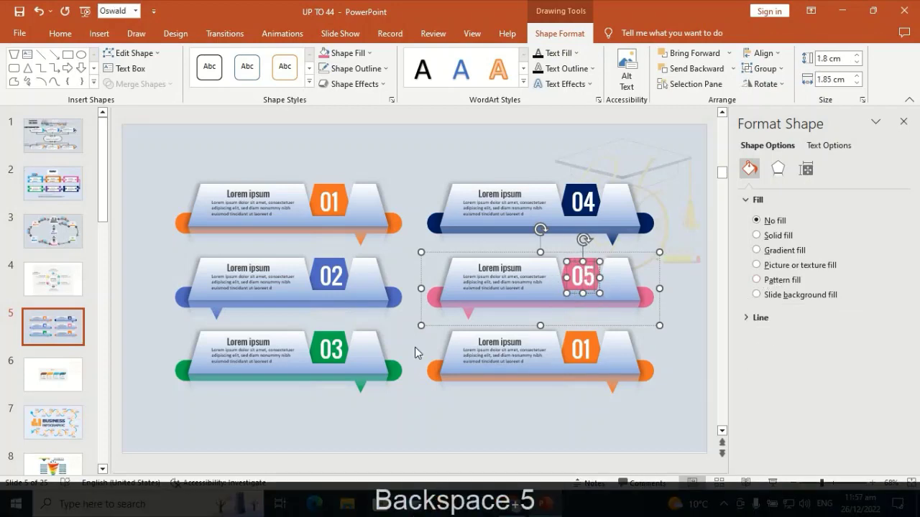
{"action": "left_click", "coordinate": [431, 370]}
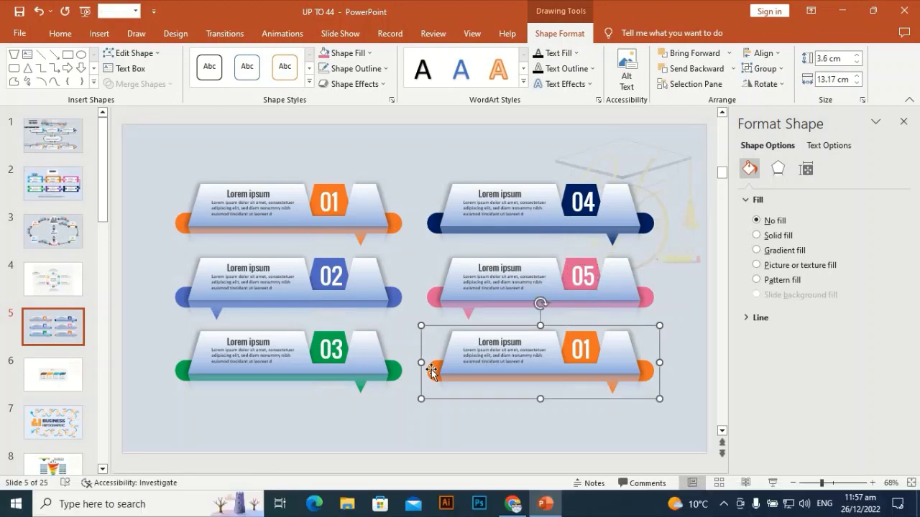
{"action": "left_click", "coordinate": [431, 370]}
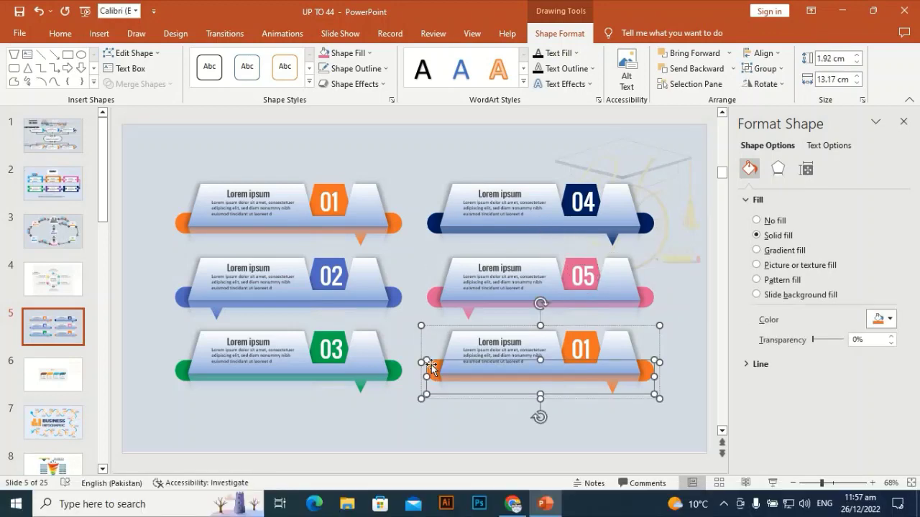
{"action": "left_click", "coordinate": [360, 55]}
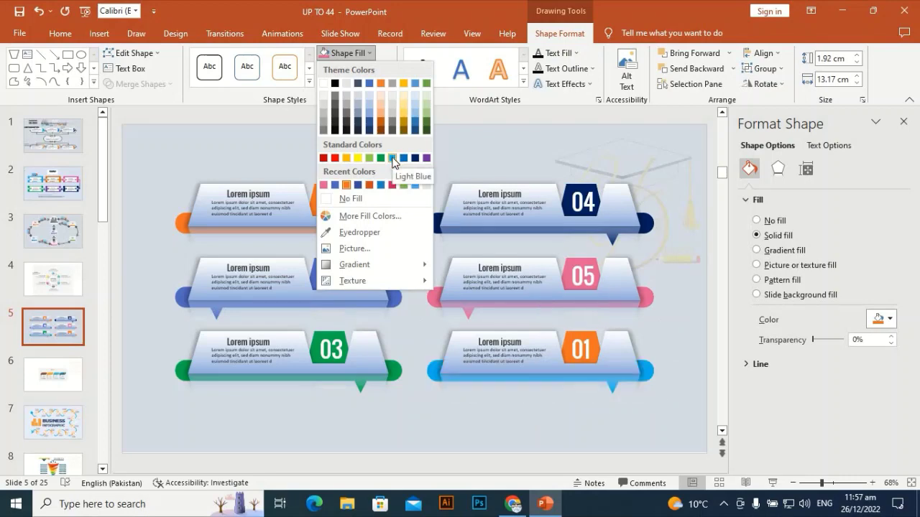
{"action": "left_click", "coordinate": [393, 158]}
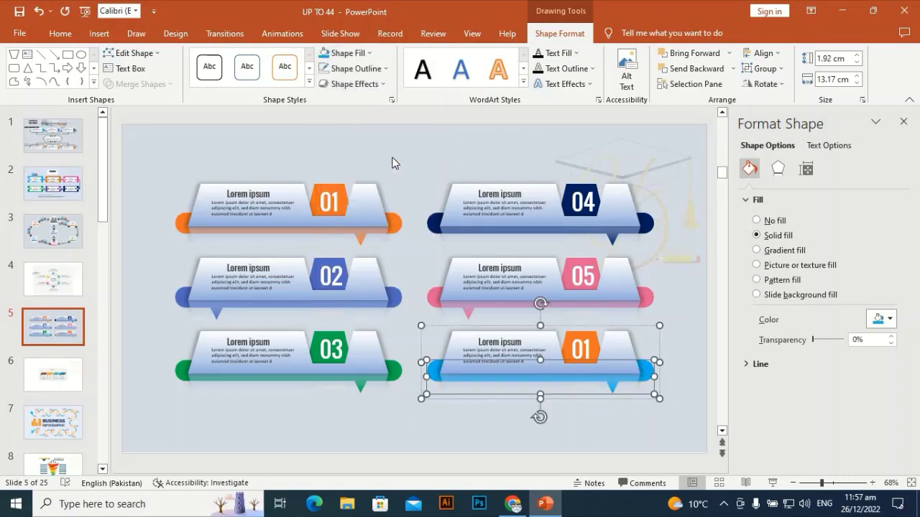
{"action": "left_click", "coordinate": [585, 335]}
{"action": "left_click", "coordinate": [346, 56]}
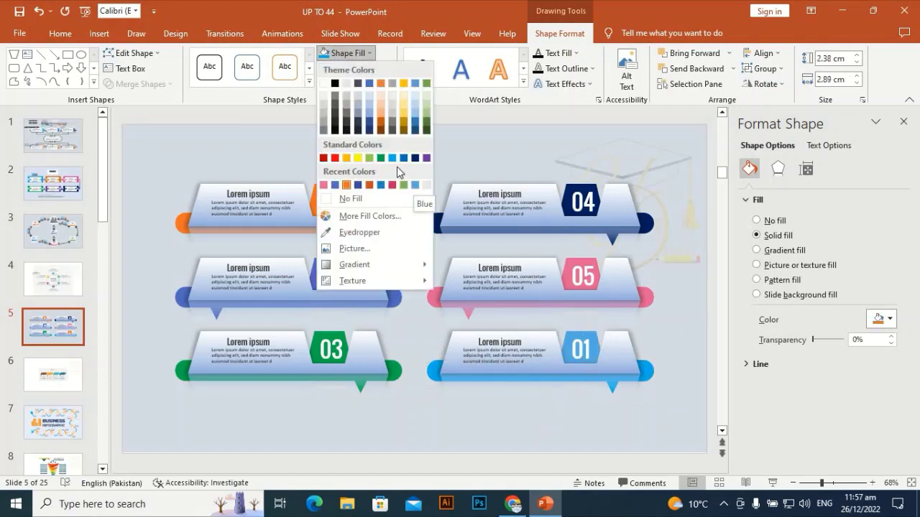
{"action": "left_click", "coordinate": [414, 186]}
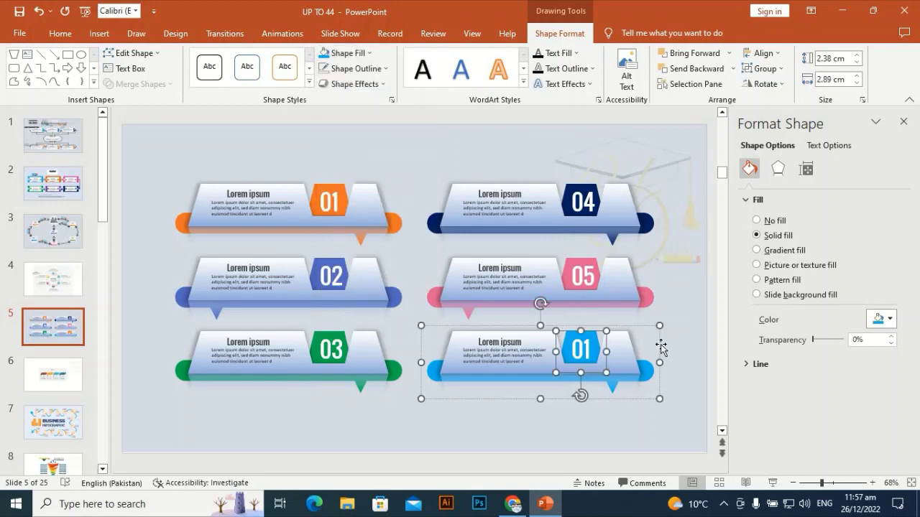
Step: Change the bottom-right hexagon's number from 01 to 06
{"action": "left_click", "coordinate": [590, 343]}
{"action": "key", "text": "BackSpace"}
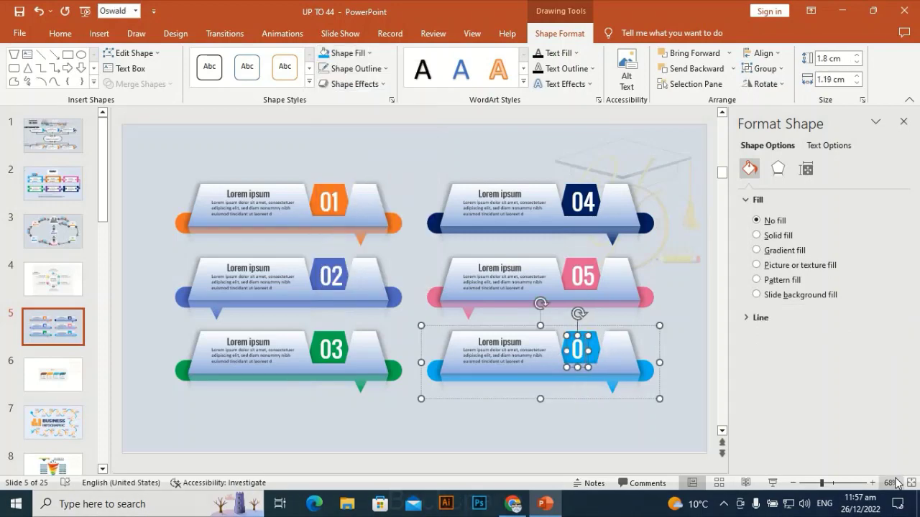
{"action": "type", "text": "6"}
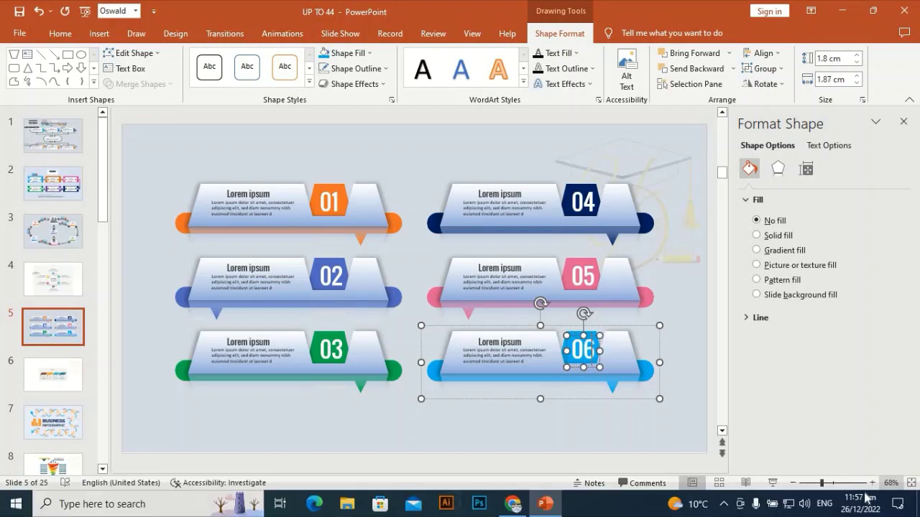
{"action": "left_click", "coordinate": [372, 153]}
Step: Move all six infographics lower on the slide
{"action": "left_click_drag", "start_coordinate": [680, 154], "coordinate": [128, 459]}
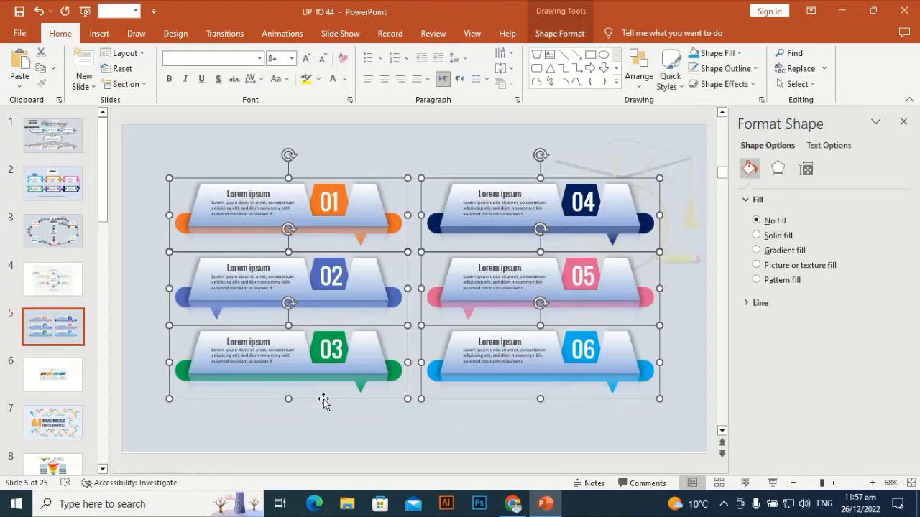
{"action": "left_click_drag", "start_coordinate": [327, 401], "coordinate": [327, 427]}
{"action": "left_click", "coordinate": [367, 160]}
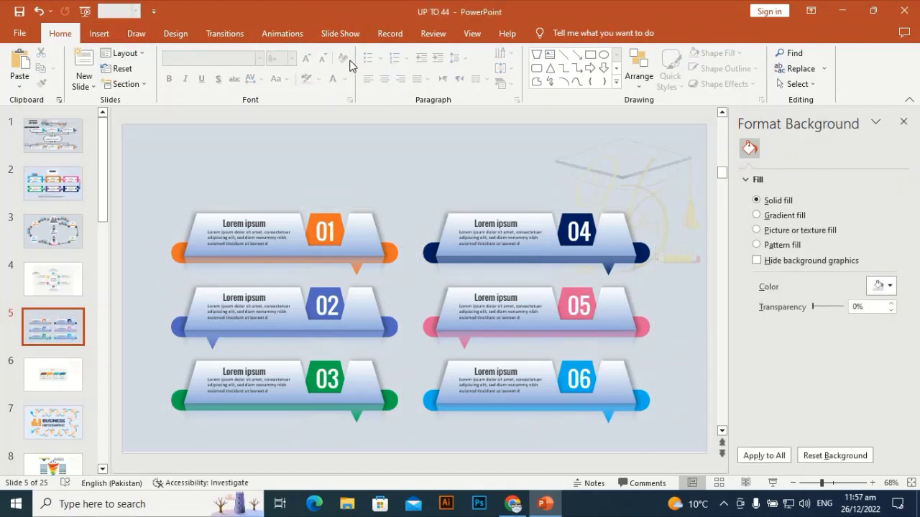
Step: Add a text box above the infographics reading 'INFOGRAPHIC' with 'ELEMENT' on a second line
{"action": "left_click", "coordinate": [101, 33]}
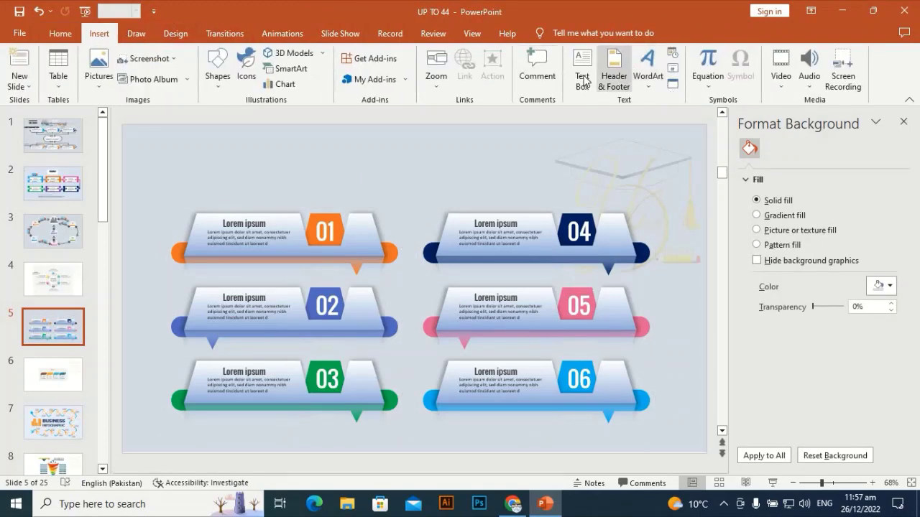
{"action": "left_click", "coordinate": [580, 72]}
{"action": "left_click", "coordinate": [394, 149]}
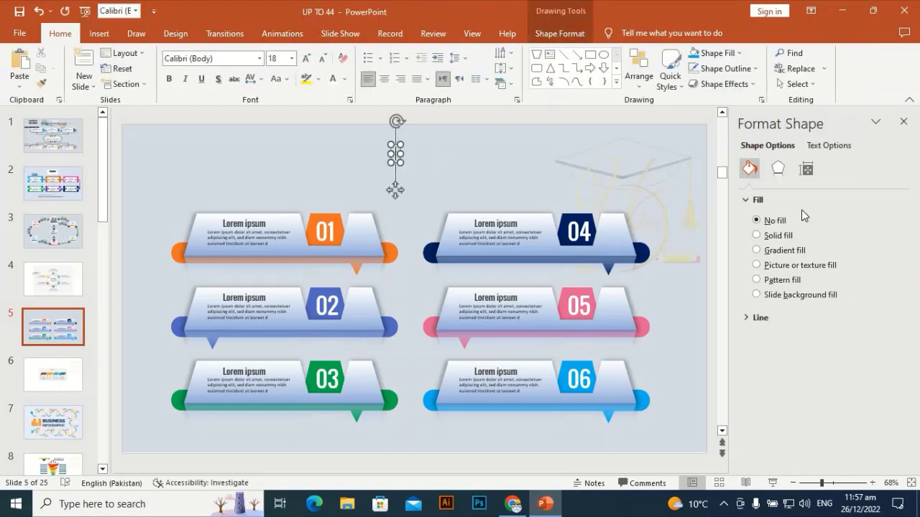
{"action": "key", "text": "Caps_Lock"}
{"action": "type", "text": "in"}
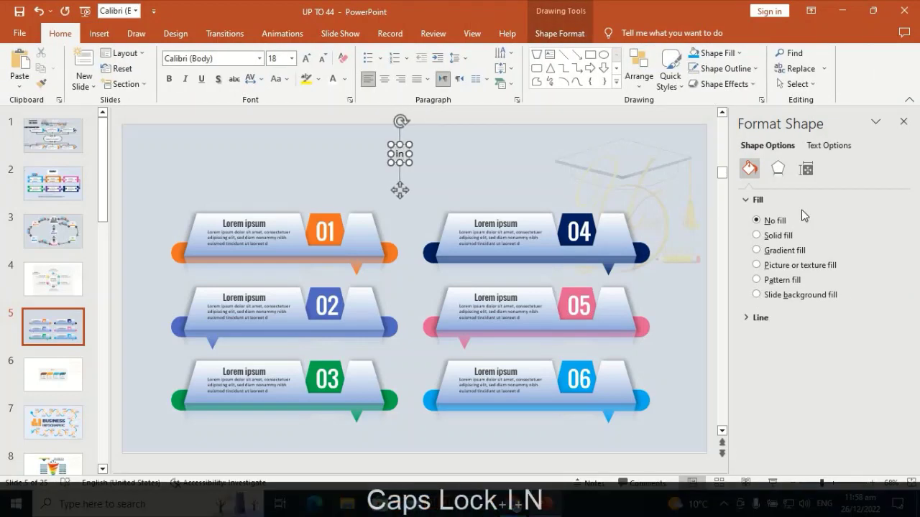
{"action": "key", "text": "BackSpace"}
{"action": "key", "text": "BackSpace"}
{"action": "key", "text": "Caps_Lock"}
{"action": "type", "text": "I"}
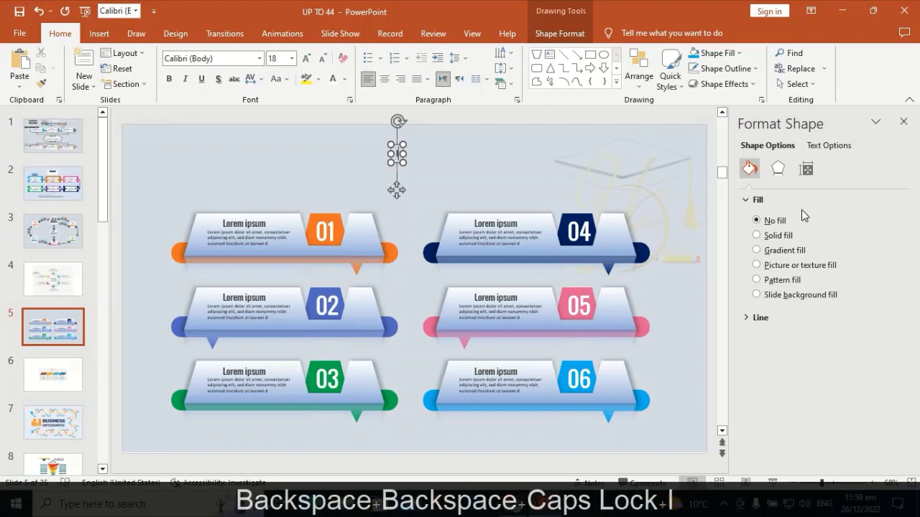
{"action": "type", "text": "NFOGR"}
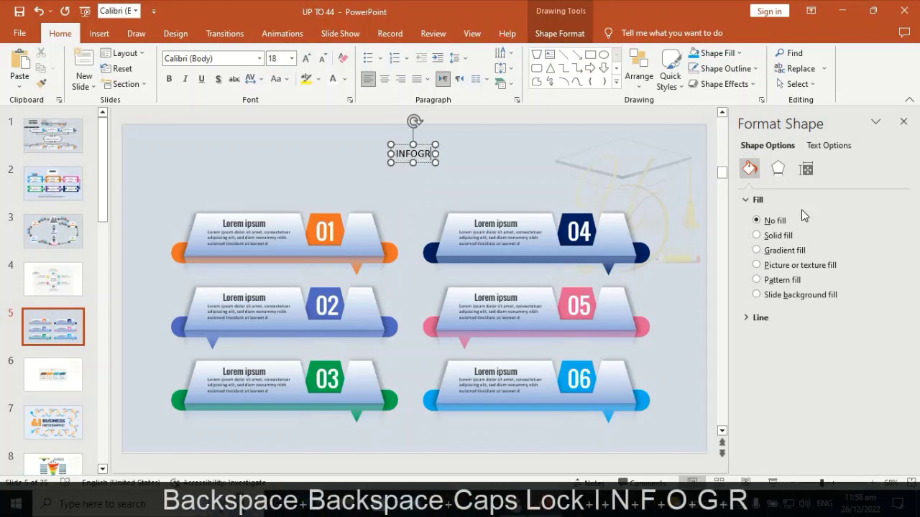
{"action": "type", "text": "APHIC"}
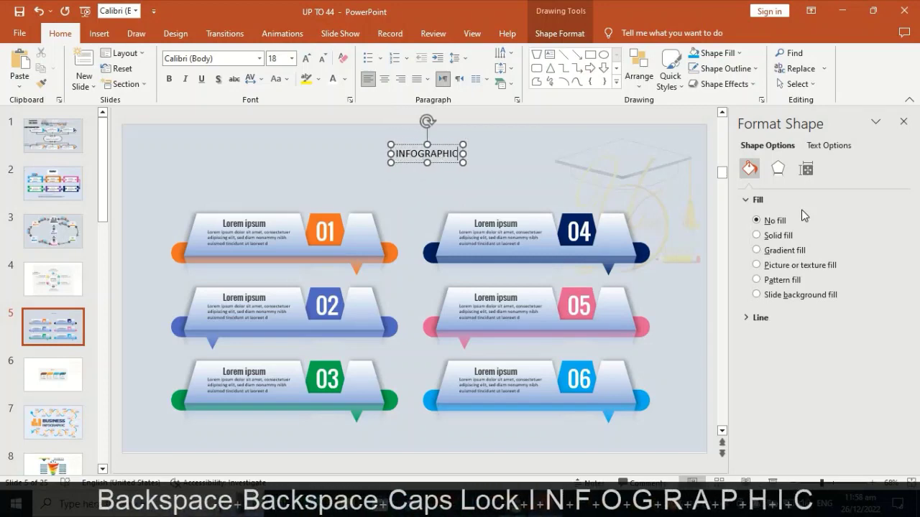
{"action": "key", "text": "Return"}
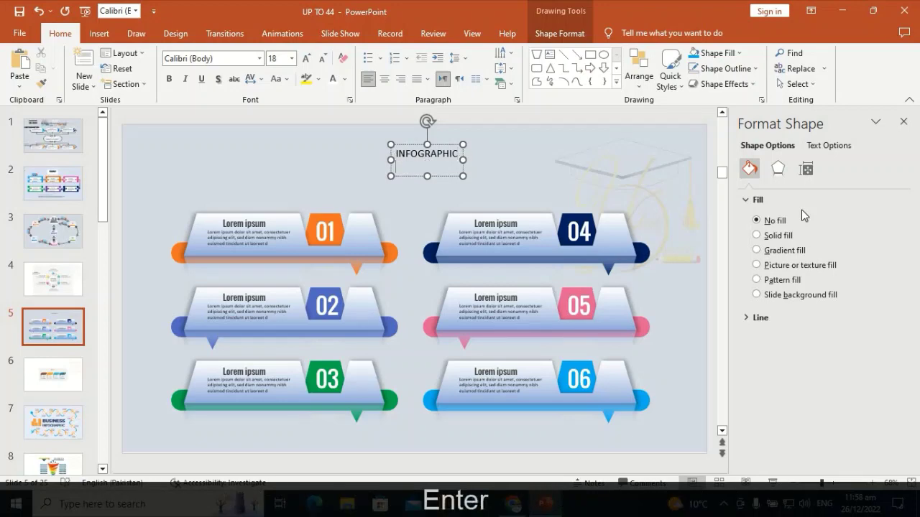
{"action": "type", "text": "EL"}
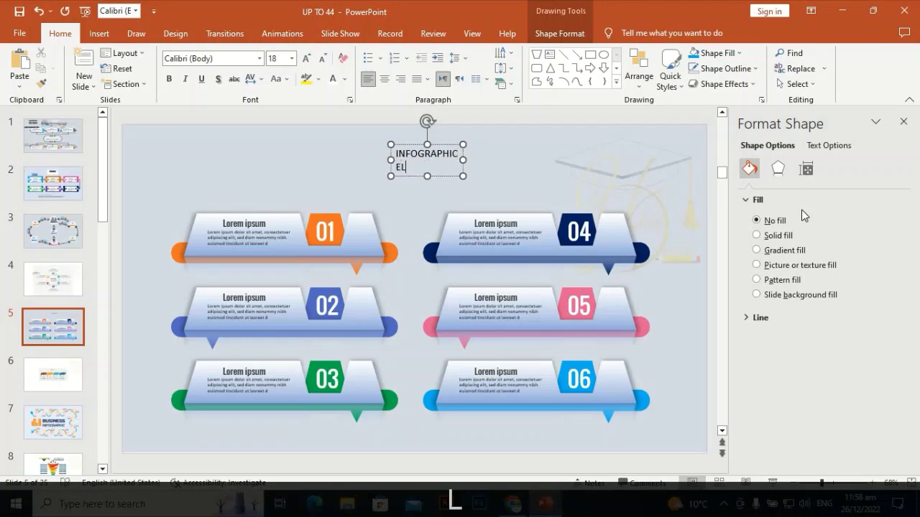
{"action": "type", "text": "EM"}
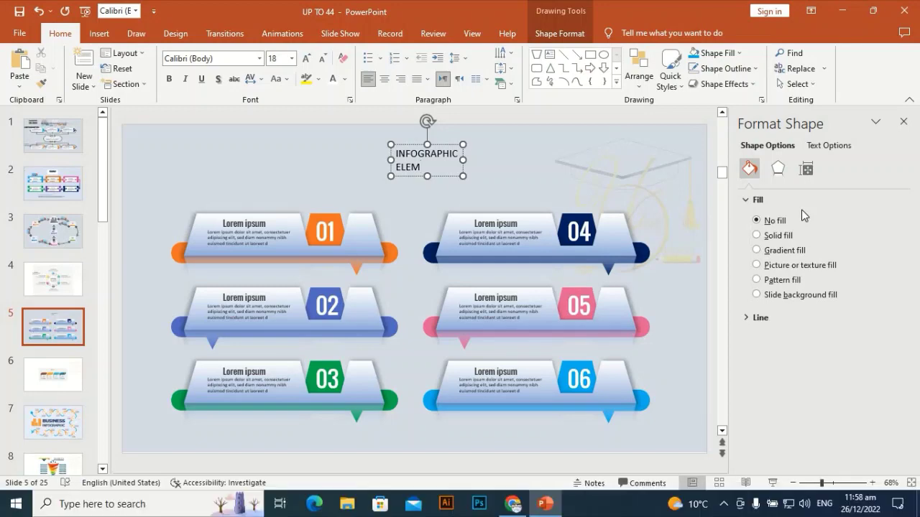
{"action": "type", "text": "ENTS"}
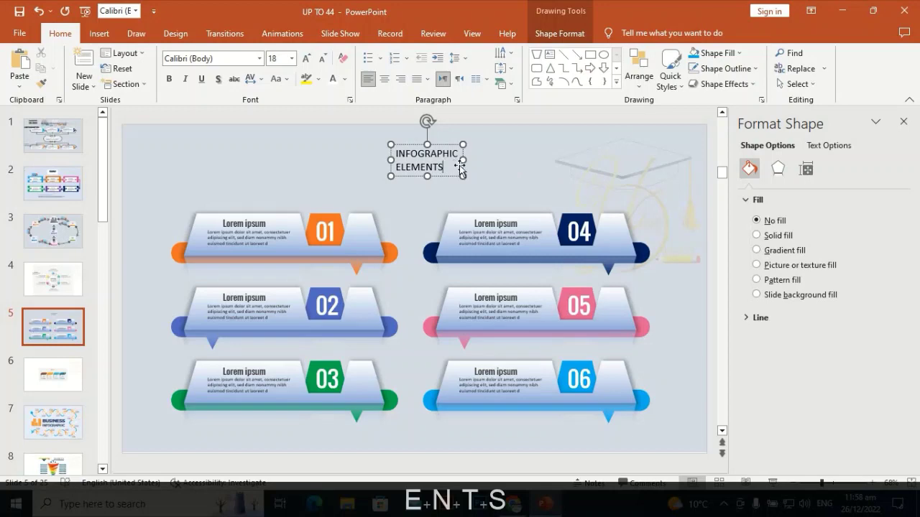
Step: Set the title text to Montserrat at 28 pt
{"action": "left_click", "coordinate": [292, 59]}
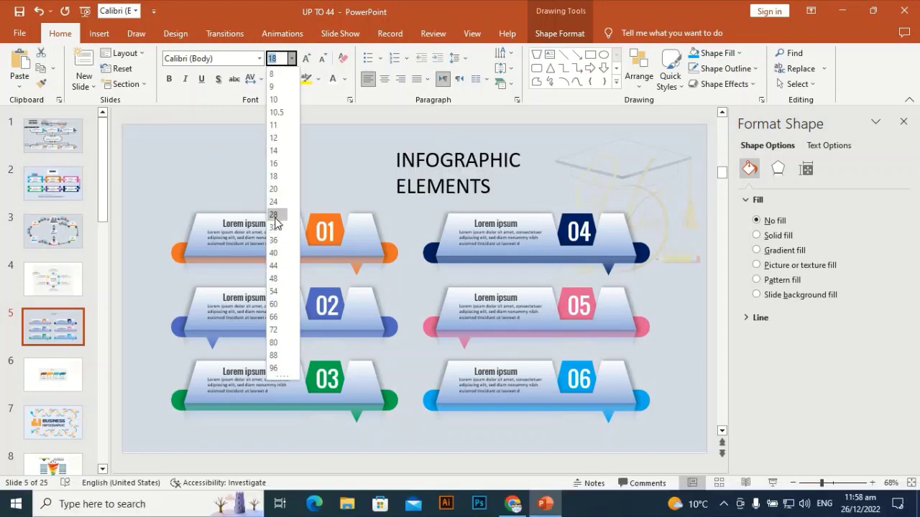
{"action": "left_click", "coordinate": [276, 215]}
{"action": "left_click", "coordinate": [215, 58]}
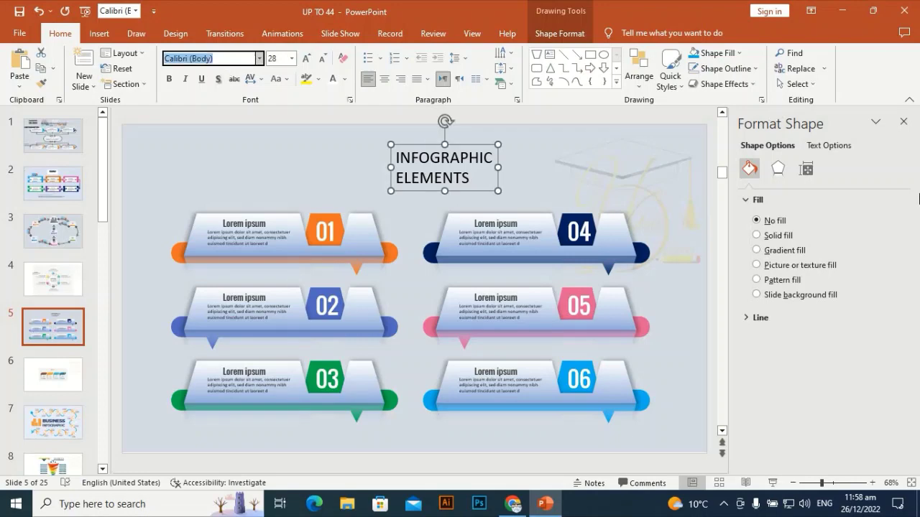
{"action": "type", "text": "Montserrat"}
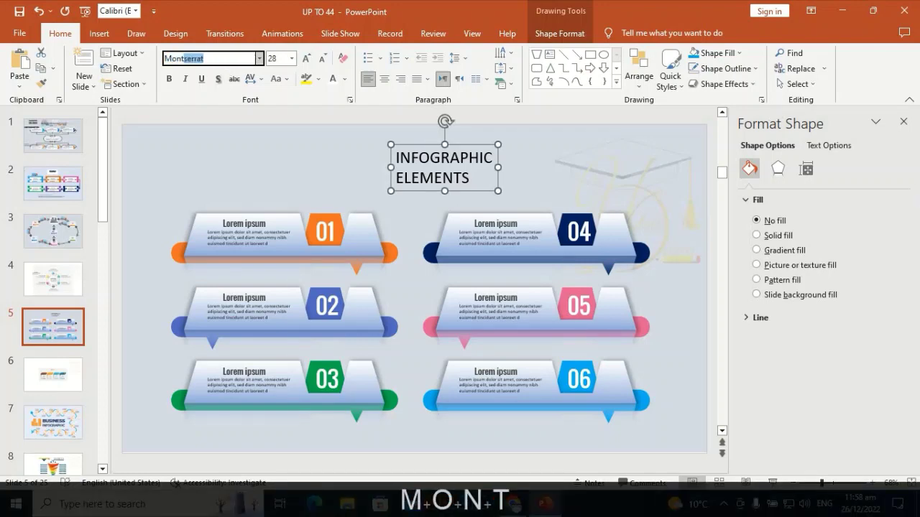
{"action": "key", "text": "Right"}
{"action": "key", "text": "Return"}
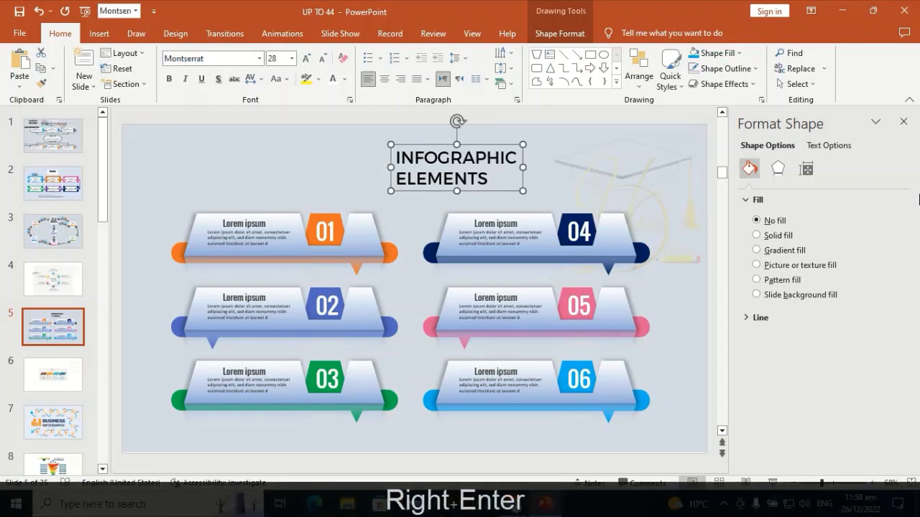
Step: Reduce the word ELEMENTS in the title to 14 pt
{"action": "double_click", "coordinate": [488, 179]}
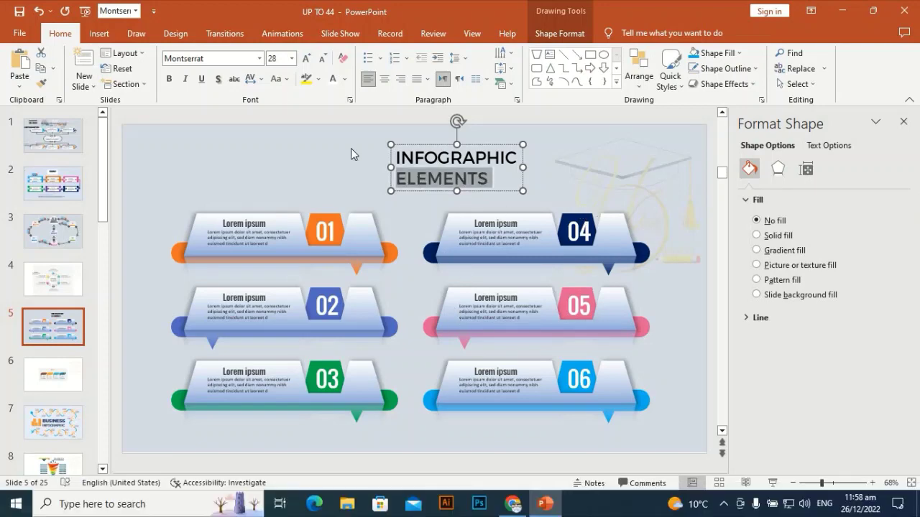
{"action": "left_click", "coordinate": [291, 58]}
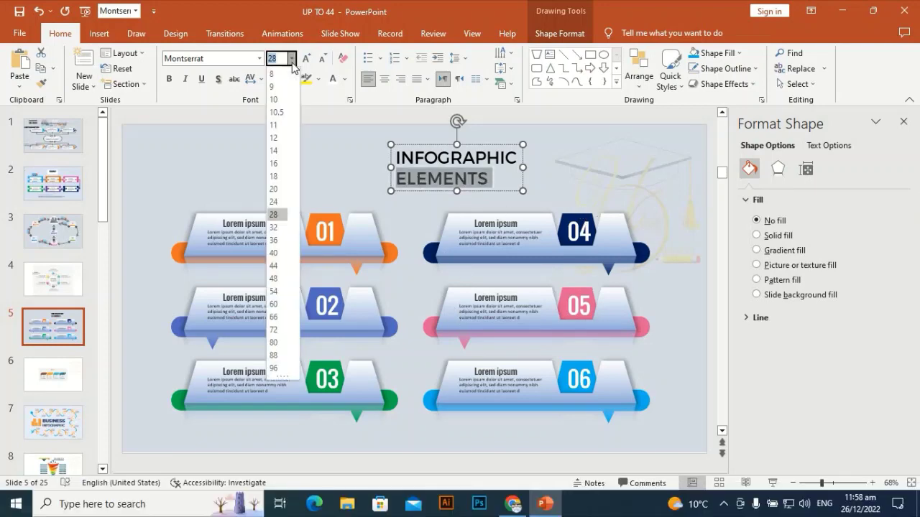
{"action": "left_click", "coordinate": [273, 150]}
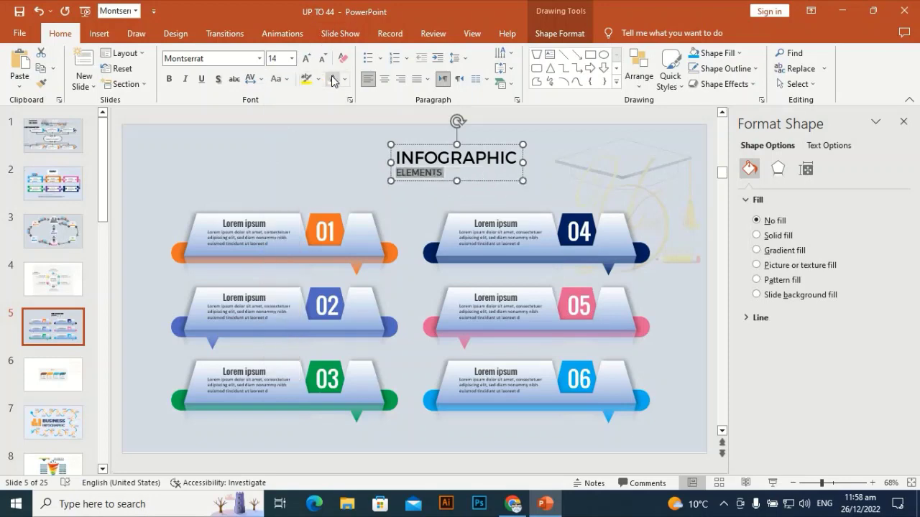
{"action": "left_click", "coordinate": [256, 79]}
Step: Expand the character spacing of ELEMENTS by 17 pt, then reselect the title box
{"action": "left_click", "coordinate": [274, 177]}
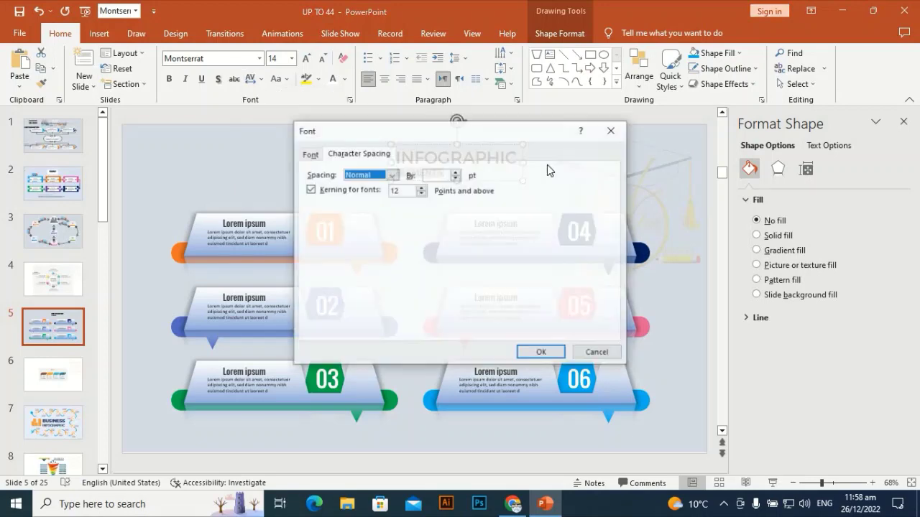
{"action": "left_click", "coordinate": [440, 175]}
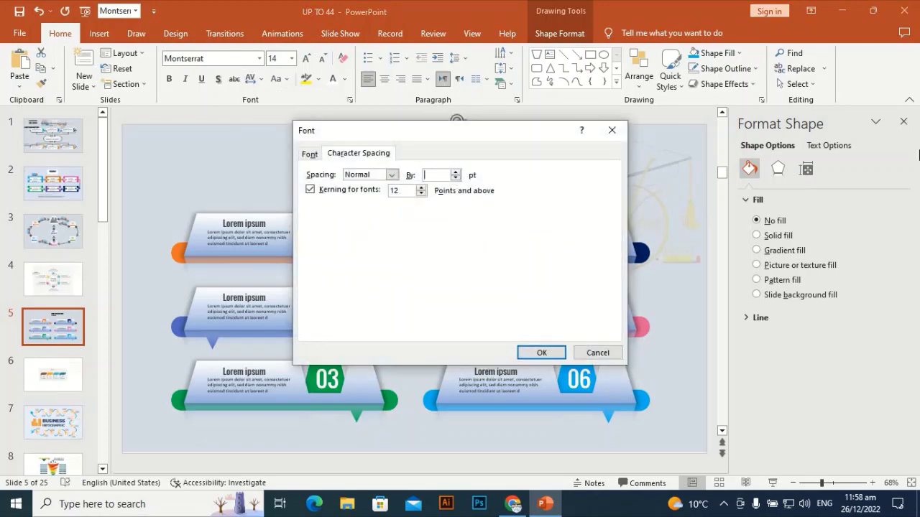
{"action": "type", "text": "17"}
{"action": "key", "text": "Return"}
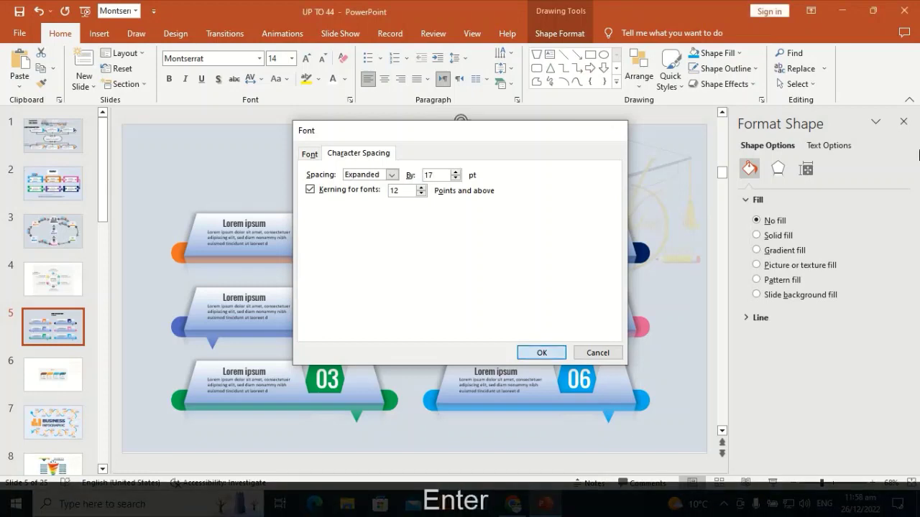
{"action": "left_click", "coordinate": [266, 150]}
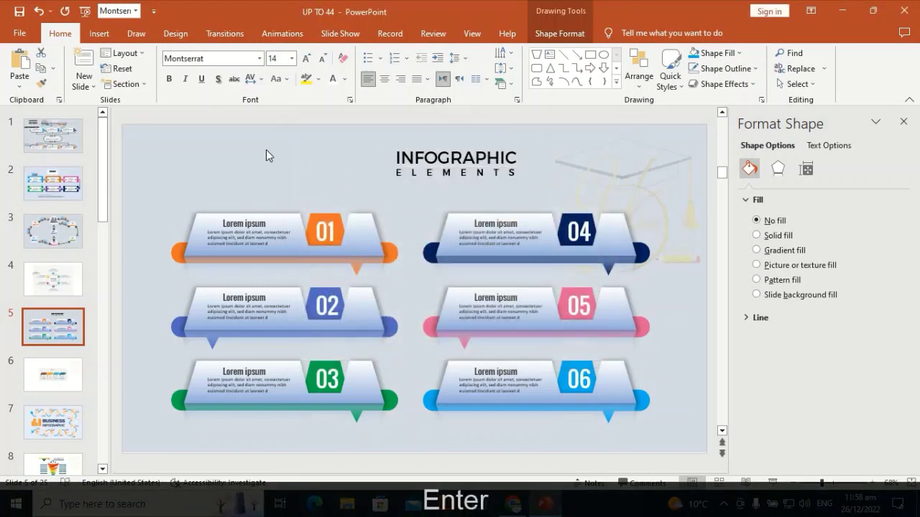
{"action": "left_click", "coordinate": [438, 154]}
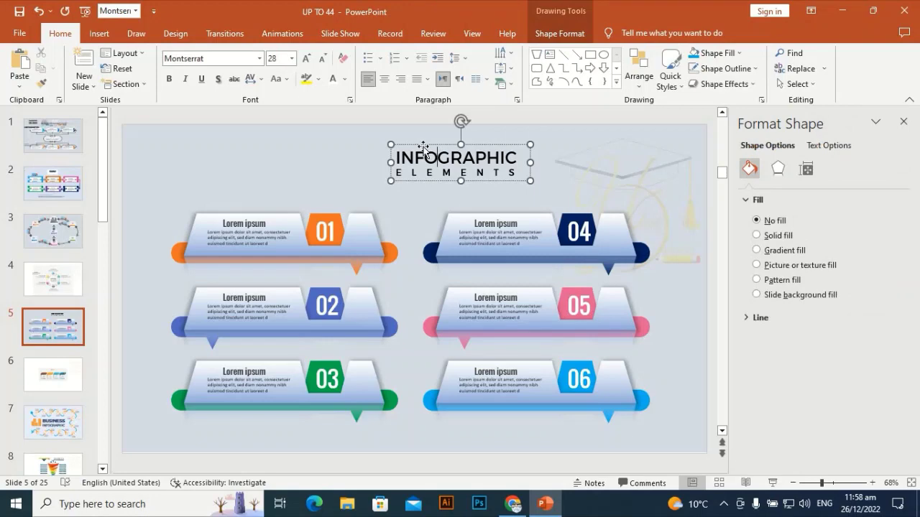